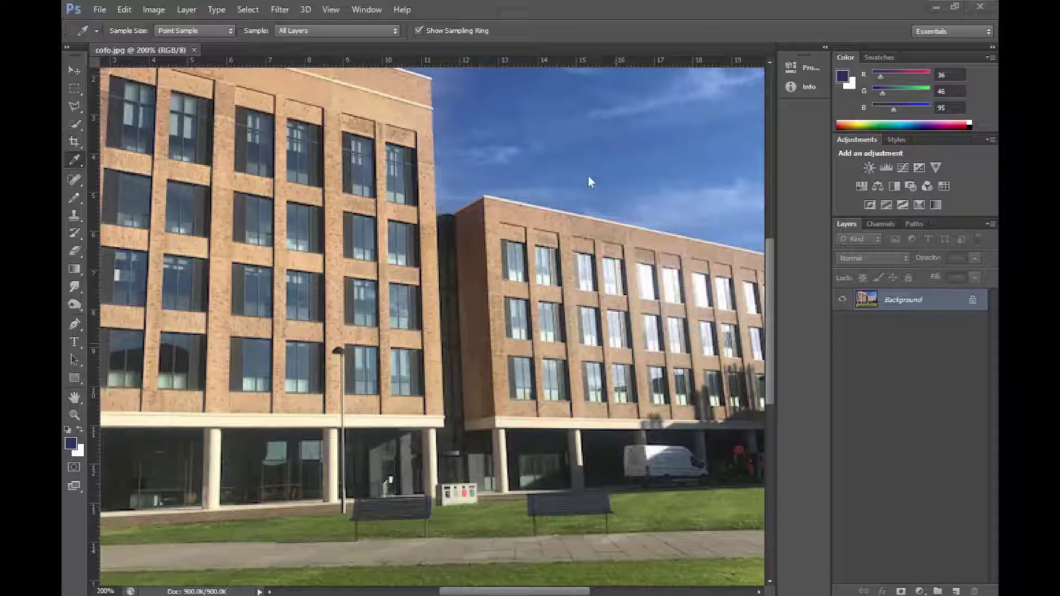
Step: Zoom in to pixel level and sample the beige brick strip and adjacent dark strip
{"action": "key", "text": "ctrl+plus"}
{"action": "key", "text": "ctrl+plus"}
{"action": "key", "text": "ctrl+plus"}
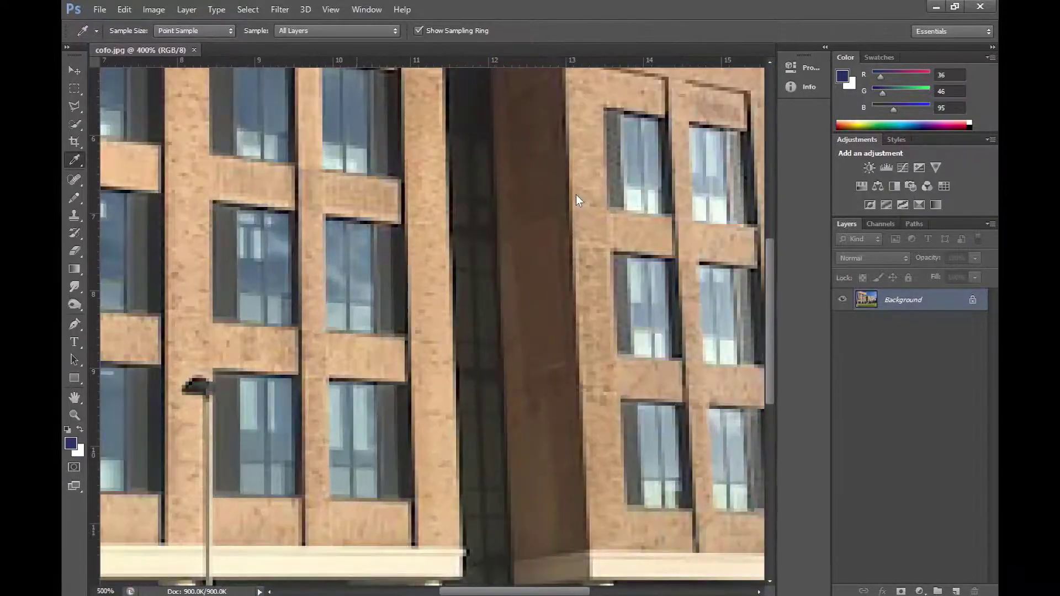
{"action": "key", "text": "ctrl+plus"}
{"action": "key", "text": "ctrl+plus"}
{"action": "key", "text": "ctrl+plus"}
{"action": "key", "text": "ctrl+plus"}
{"action": "key", "text": "ctrl+plus"}
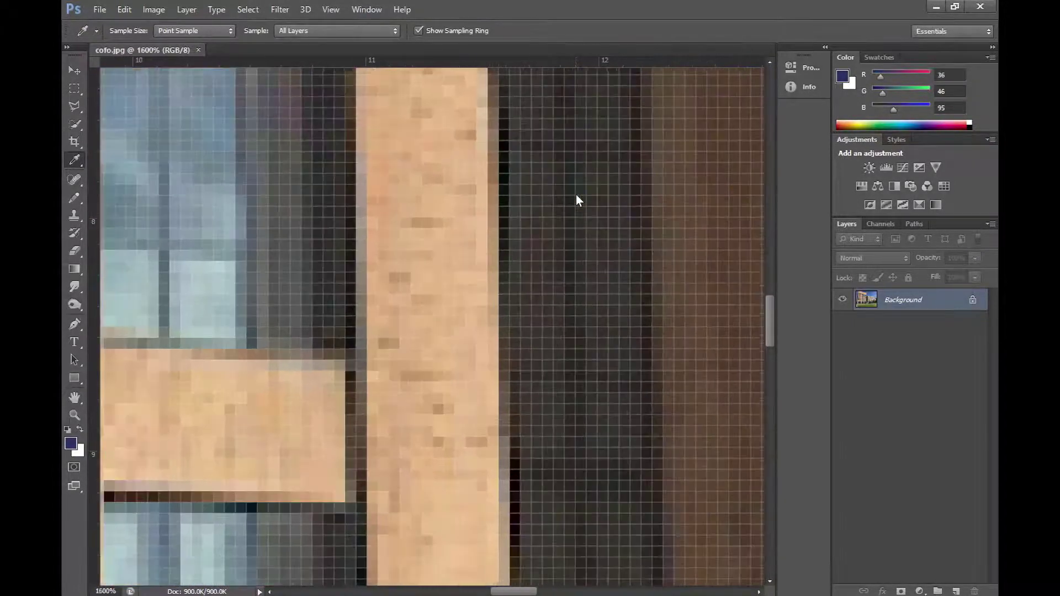
{"action": "key", "text": "ctrl+plus"}
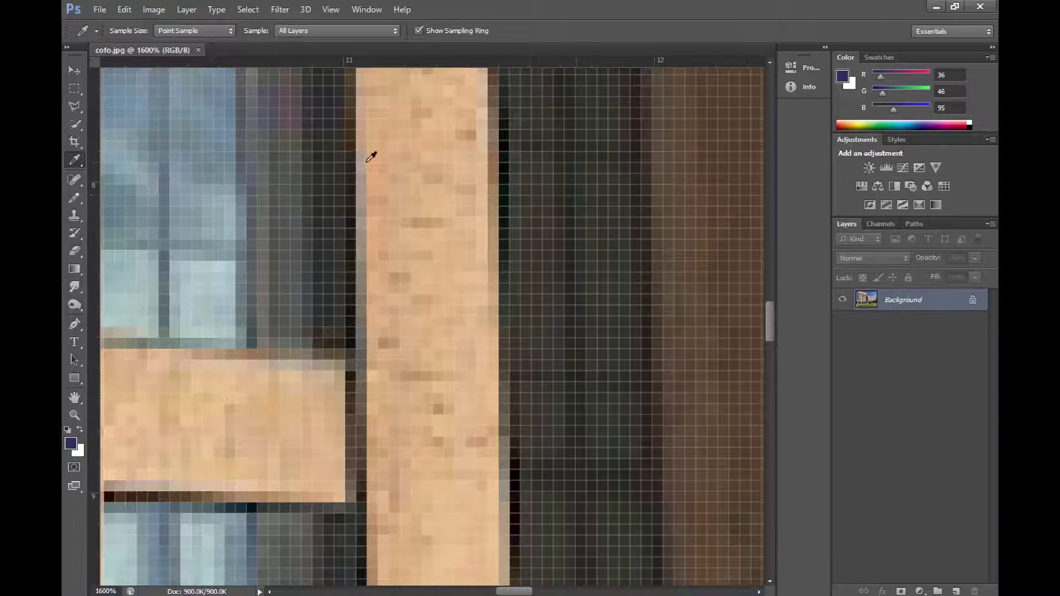
{"action": "left_click", "coordinate": [485, 144]}
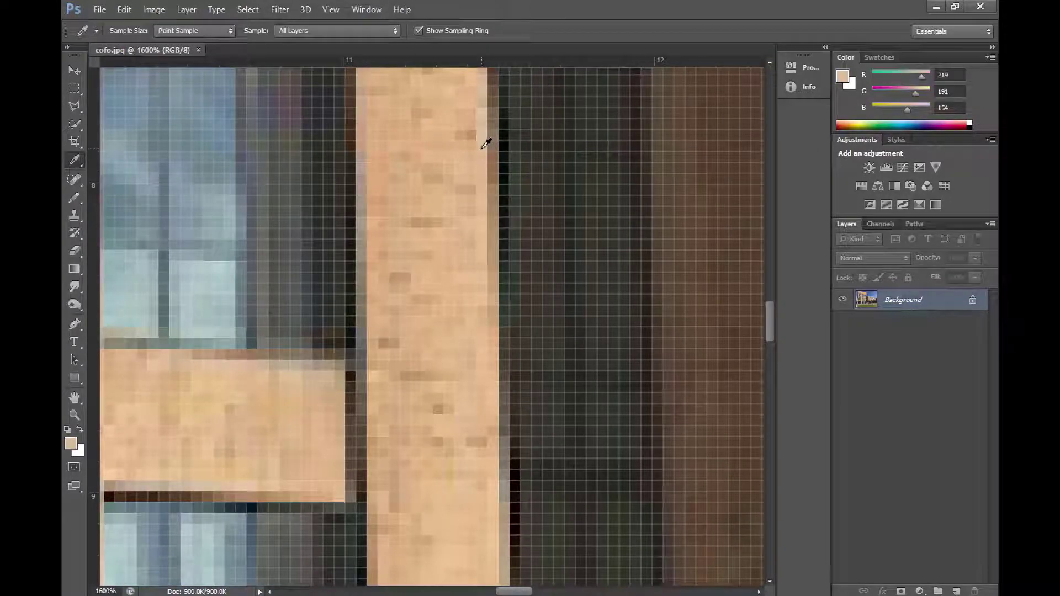
{"action": "left_click", "coordinate": [486, 143]}
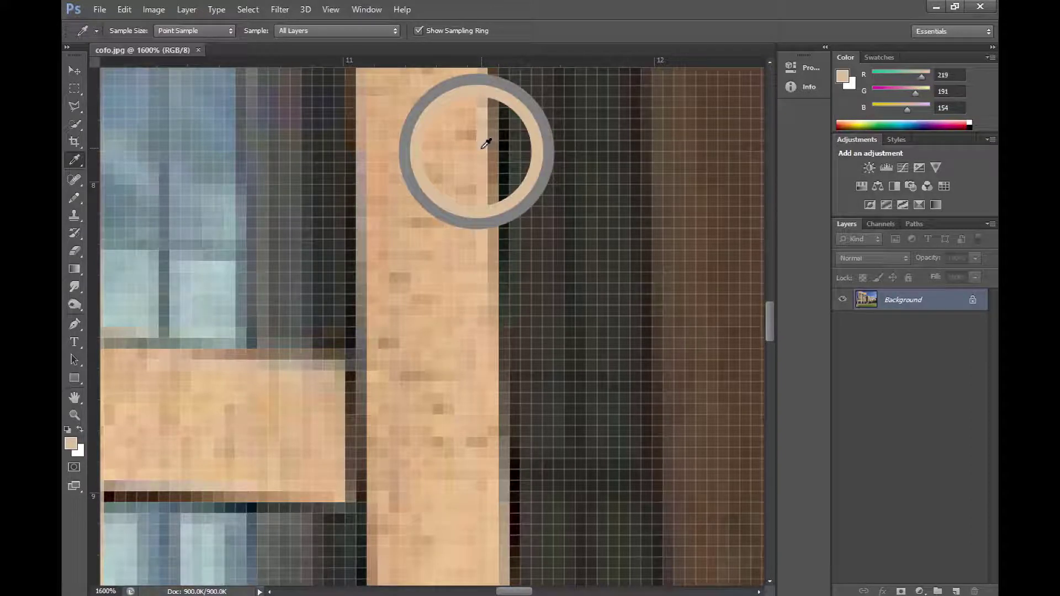
{"action": "left_click_drag", "start_coordinate": [486, 144], "coordinate": [572, 200]}
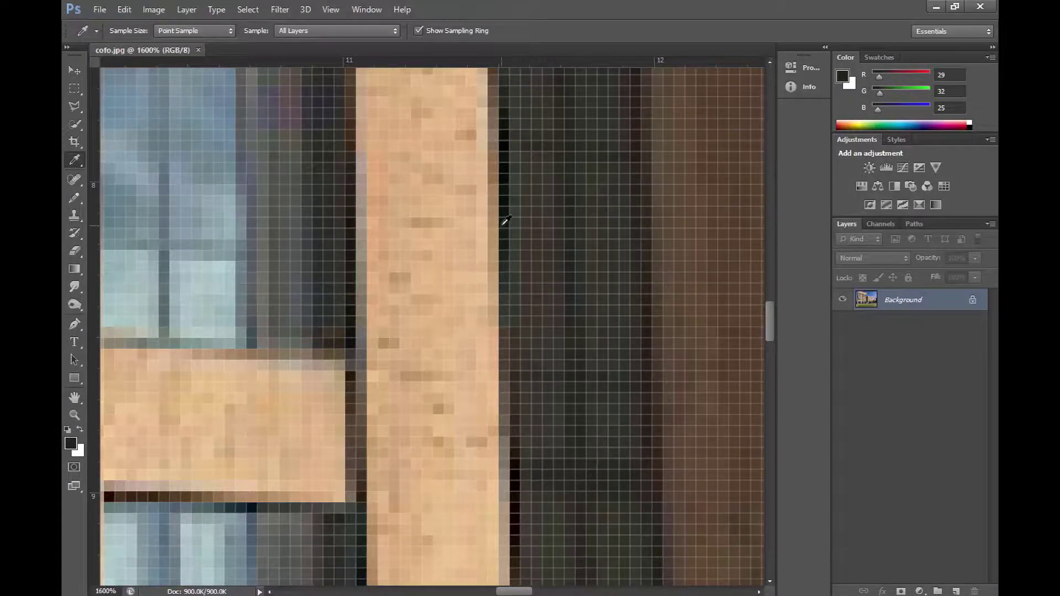
Step: Scroll down and sample the van's light grey (R 221, G 225, B 228) as foreground
{"action": "scroll", "coordinate": [504, 221], "scroll_direction": "down", "scroll_amount": 5}
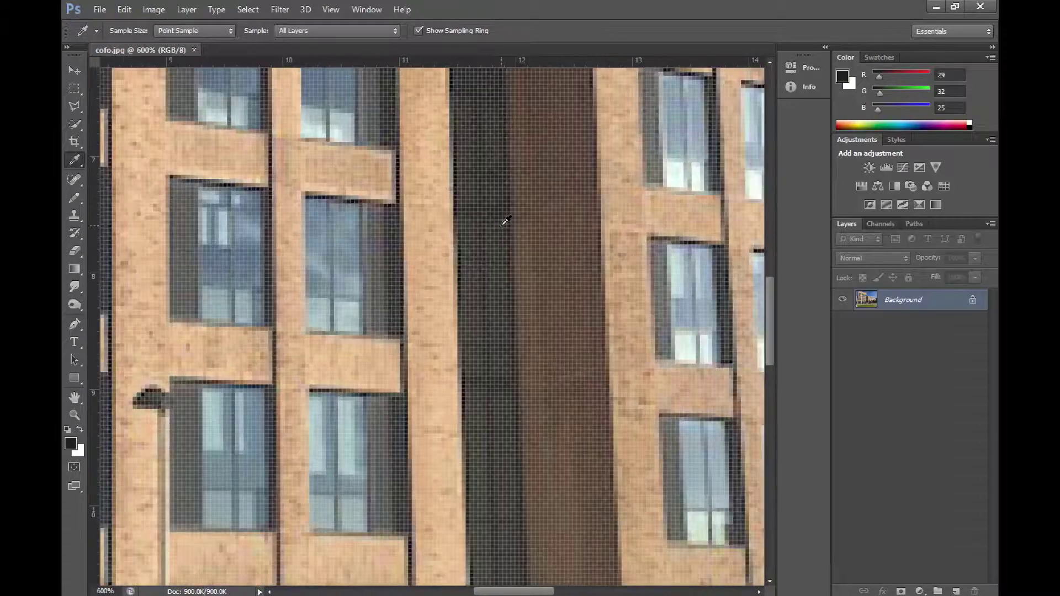
{"action": "scroll", "coordinate": [505, 221], "scroll_direction": "down", "scroll_amount": 3}
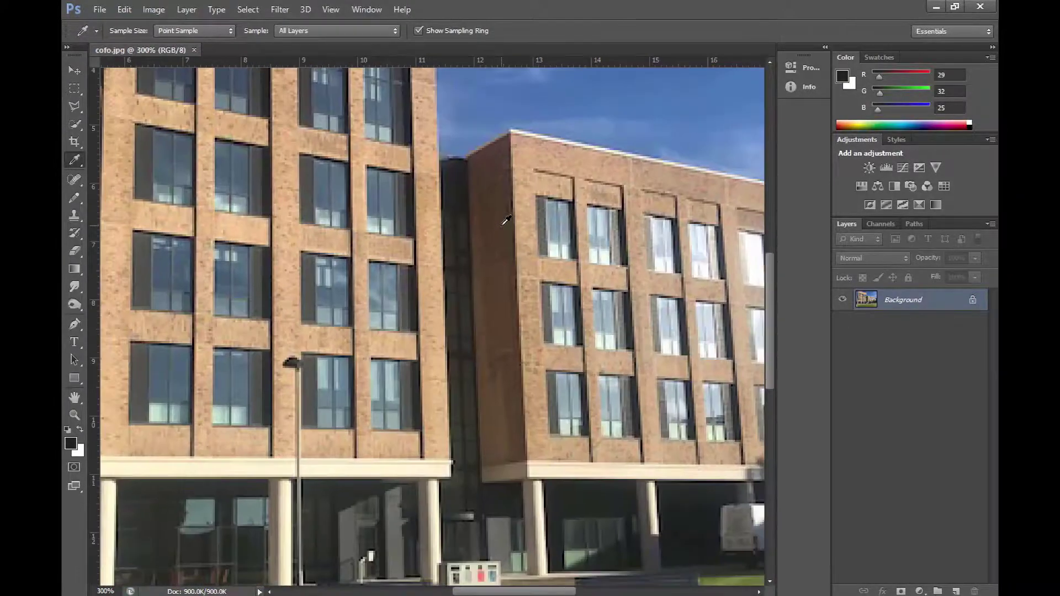
{"action": "scroll", "coordinate": [505, 221], "scroll_direction": "down", "scroll_amount": 1}
{"action": "left_click", "coordinate": [658, 450]}
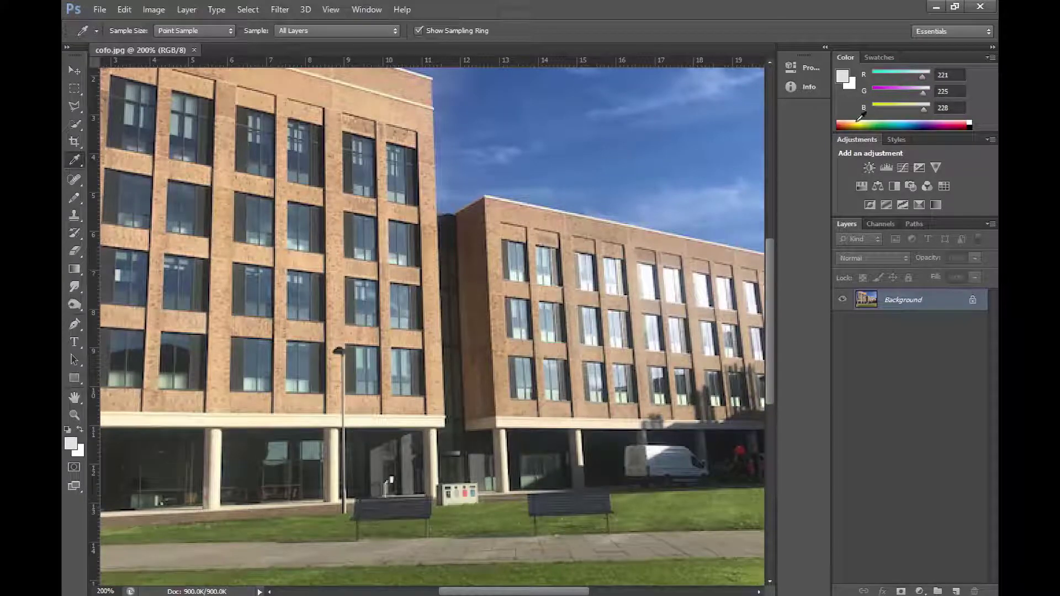
{"action": "left_click", "coordinate": [615, 156]}
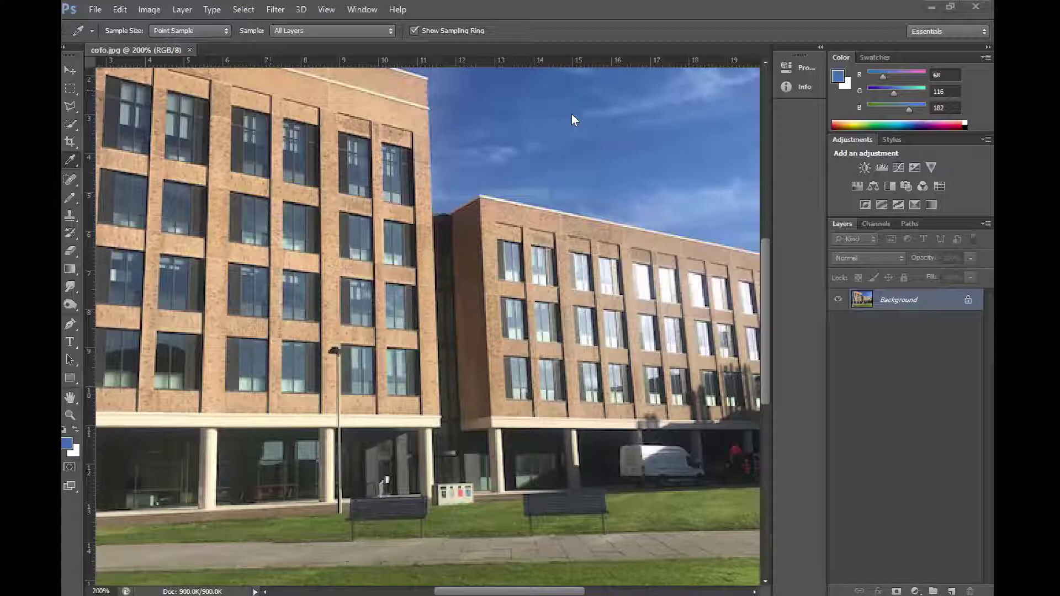
Step: Open Image > Adjustments > Levels for cofo.jpg and move the dialog up and left
{"action": "left_click", "coordinate": [149, 10]}
{"action": "mouse_move", "coordinate": [178, 41]}
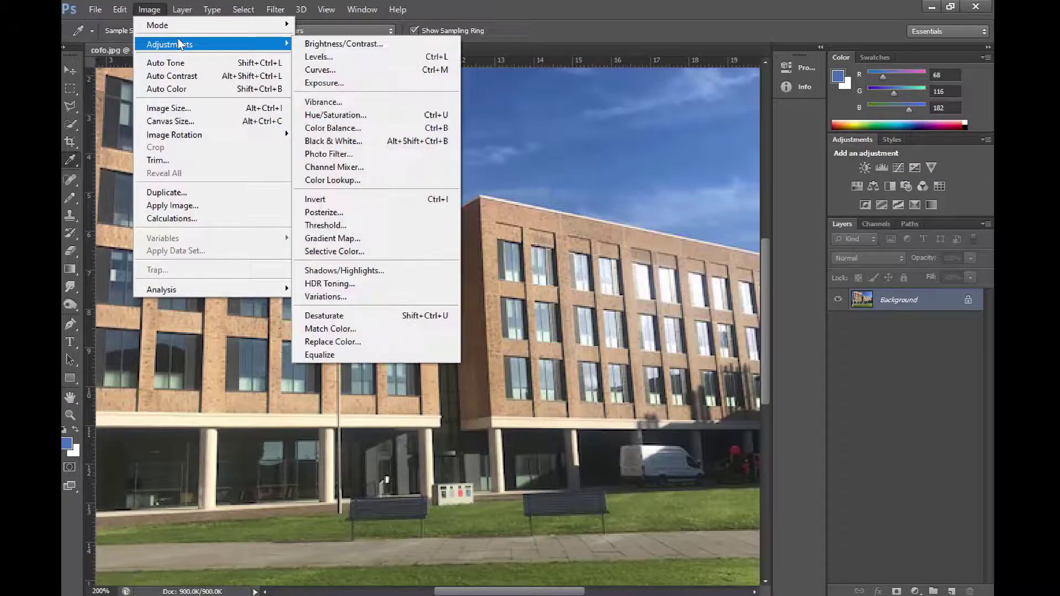
{"action": "left_click", "coordinate": [318, 56]}
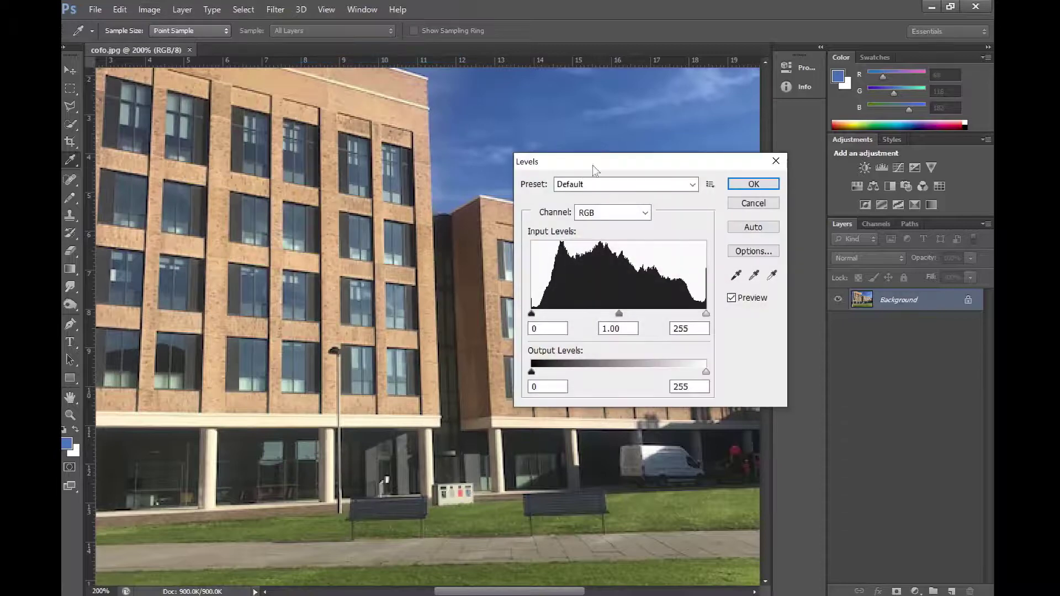
{"action": "left_click_drag", "start_coordinate": [600, 167], "coordinate": [549, 141]}
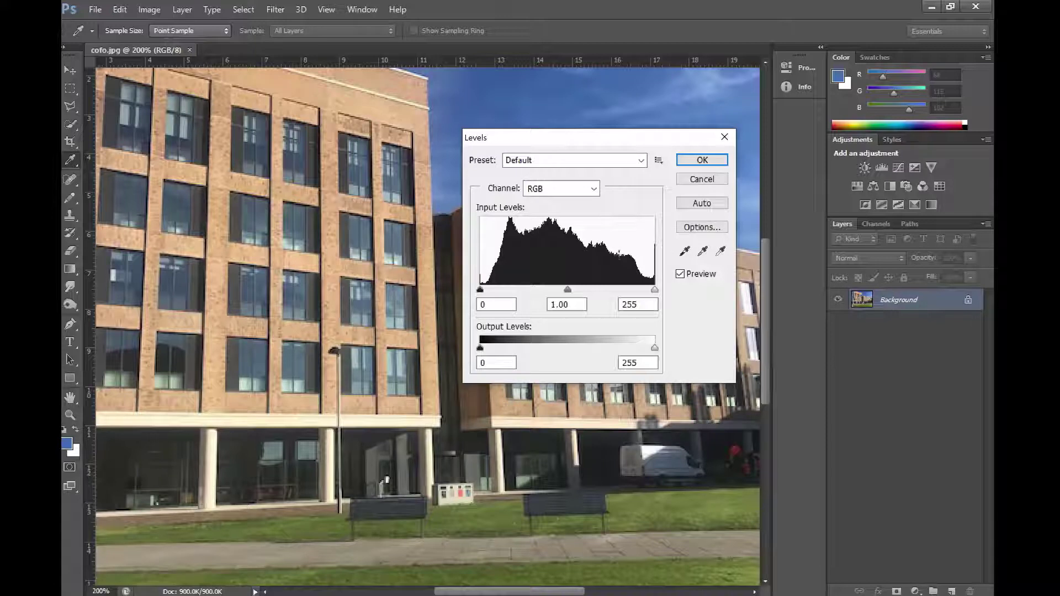
Step: View the Red, Green and Blue channel histograms in turn
{"action": "left_click", "coordinate": [588, 190]}
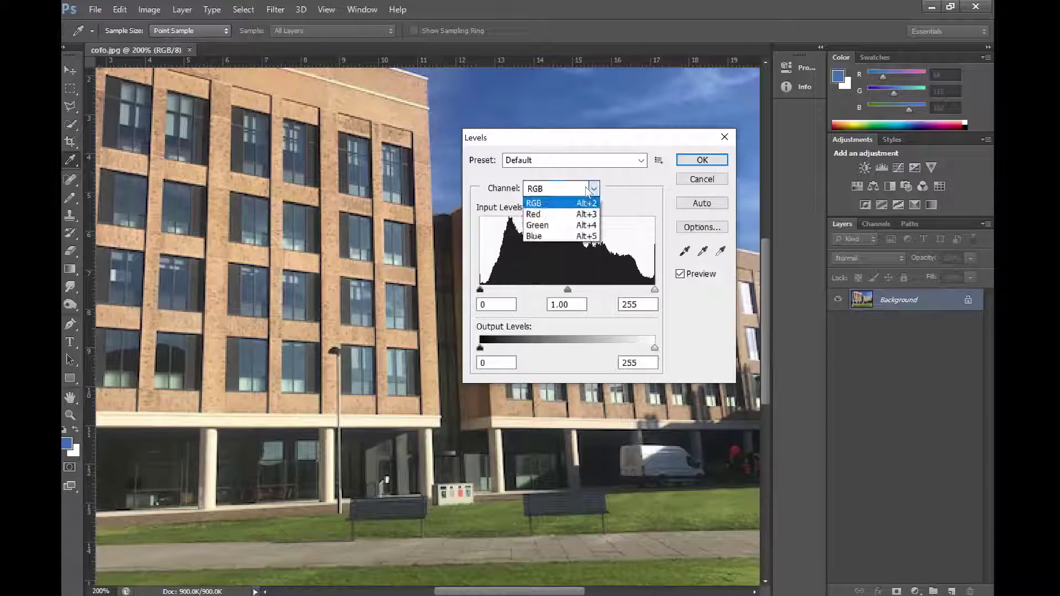
{"action": "left_click", "coordinate": [554, 216]}
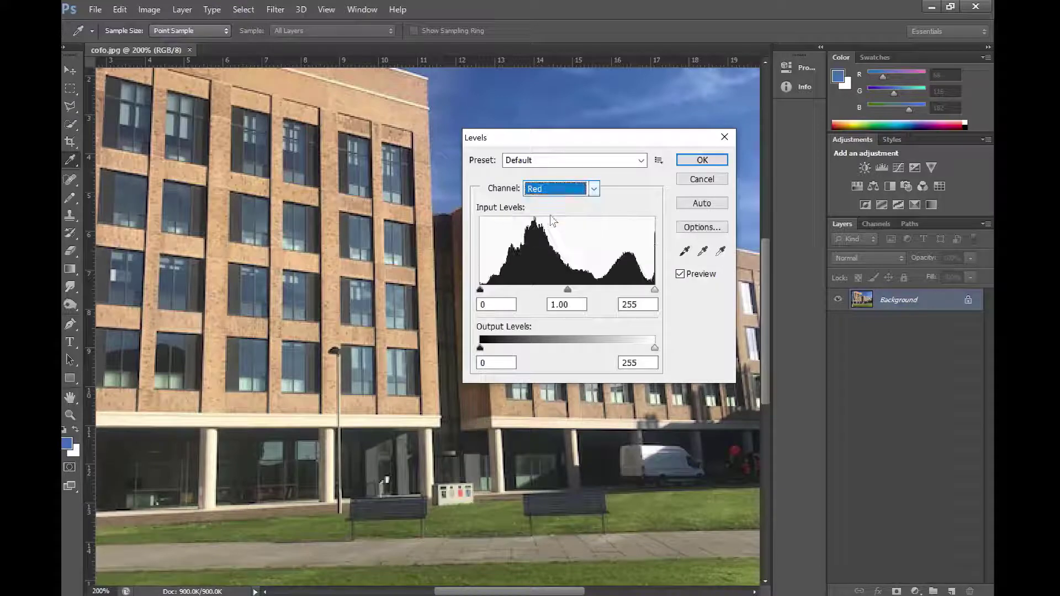
{"action": "left_click", "coordinate": [593, 189]}
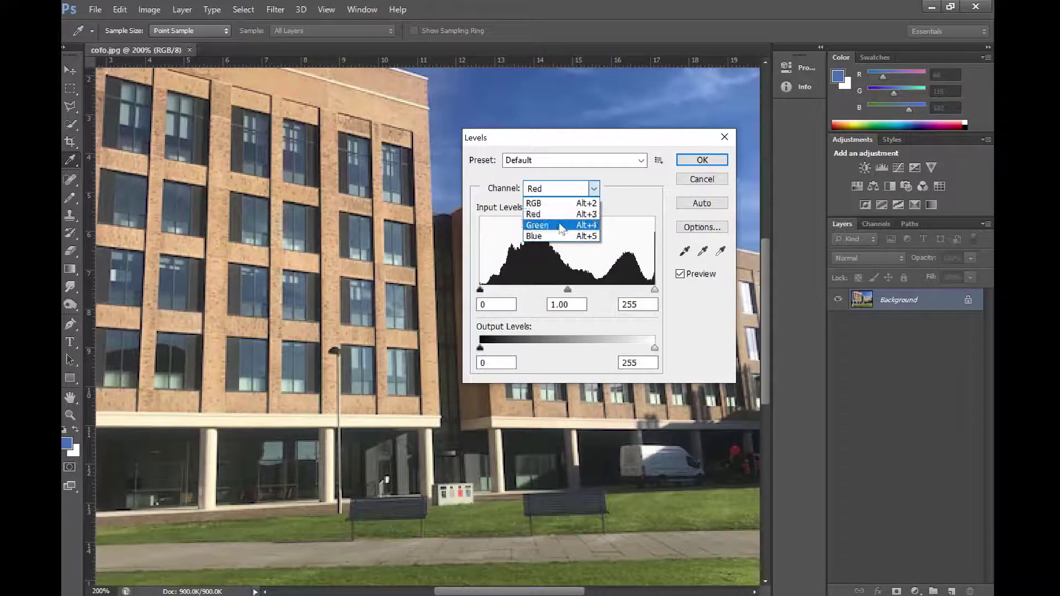
{"action": "left_click", "coordinate": [566, 225]}
{"action": "left_click", "coordinate": [590, 193]}
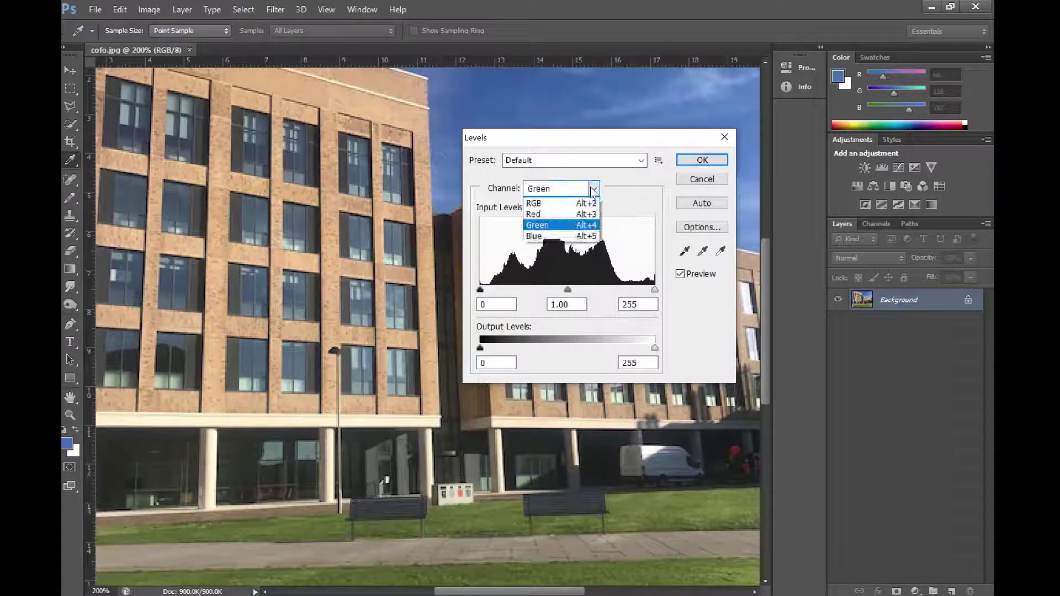
{"action": "left_click", "coordinate": [554, 238]}
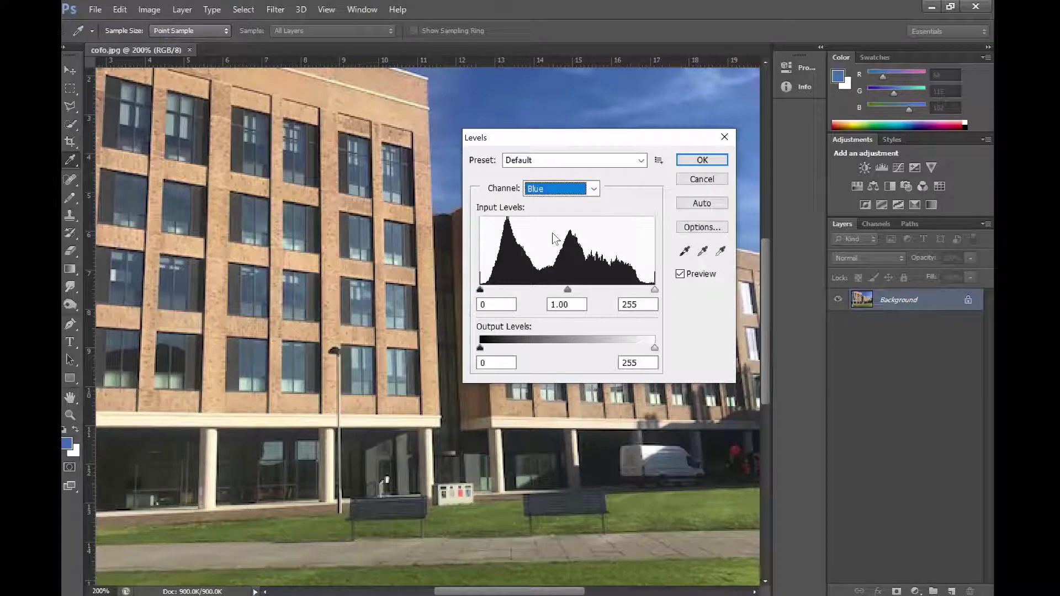
Step: Cycle through Red and Green again, ending on the Blue channel histogram
{"action": "left_click", "coordinate": [591, 191]}
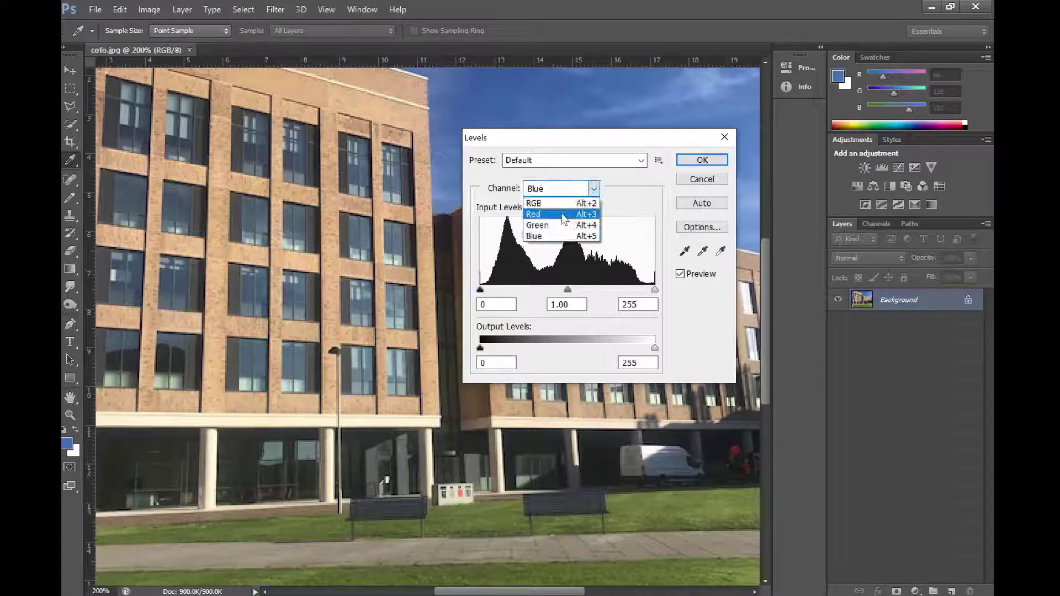
{"action": "left_click", "coordinate": [563, 217]}
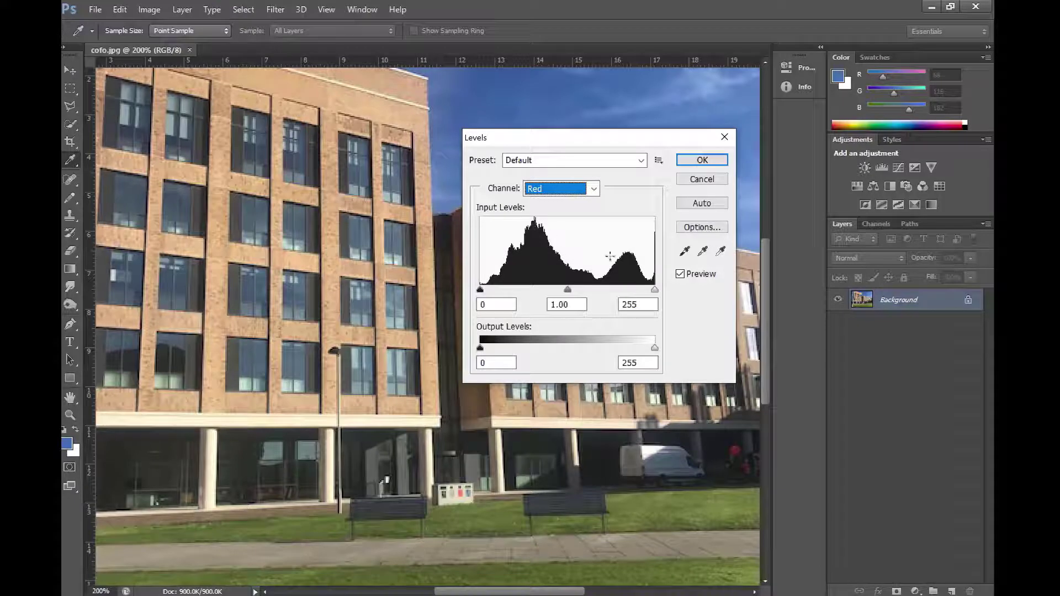
{"action": "left_click", "coordinate": [583, 191]}
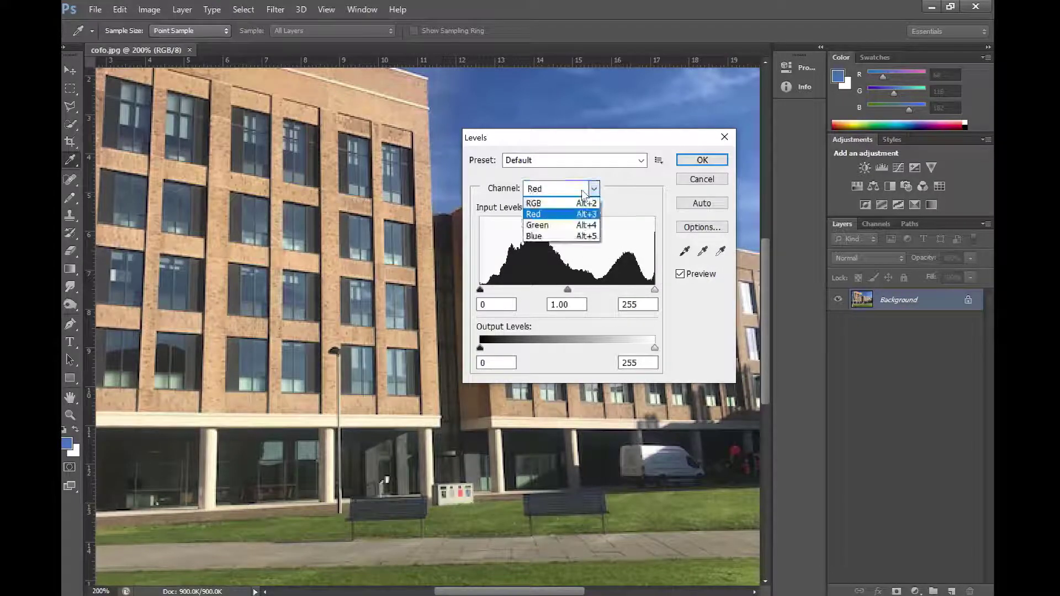
{"action": "left_click", "coordinate": [564, 225]}
{"action": "left_click", "coordinate": [569, 195]}
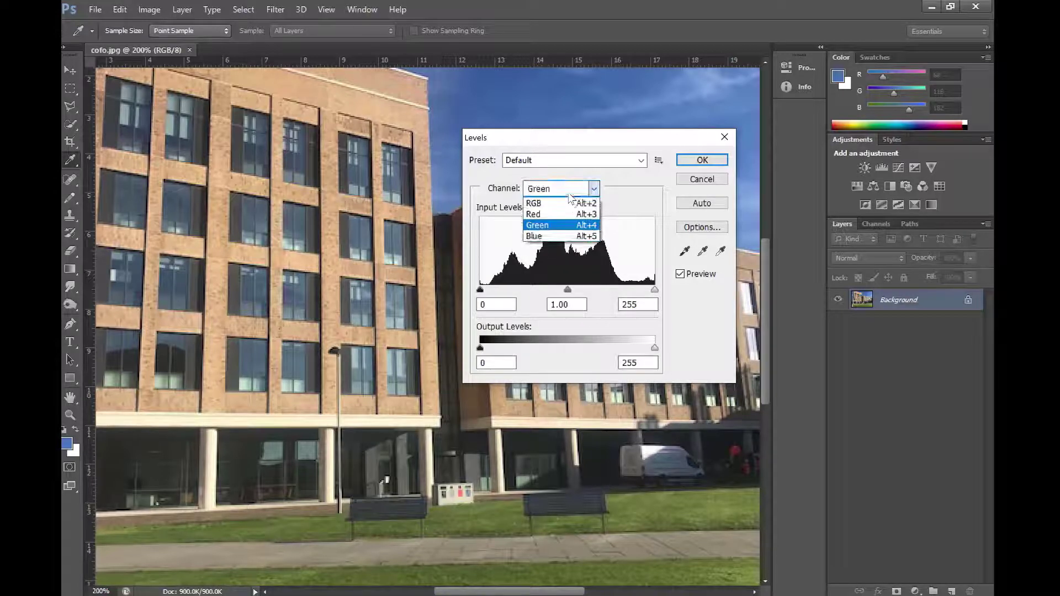
{"action": "left_click", "coordinate": [554, 238]}
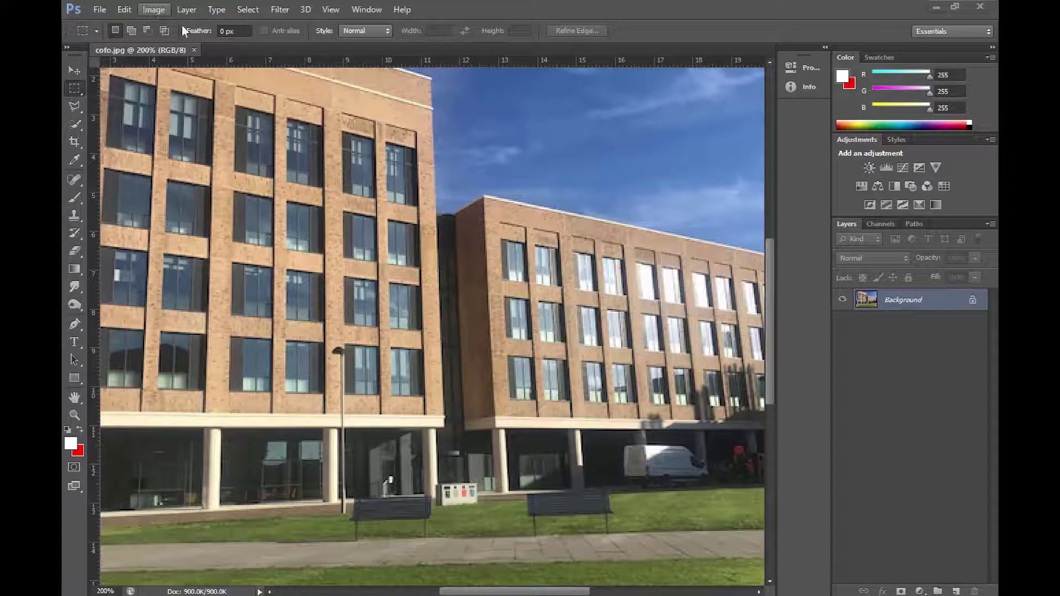
Step: Glance at Levels, then apply Brightness/Contrast with Brightness lowered to -124
{"action": "key", "text": "ctrl+l"}
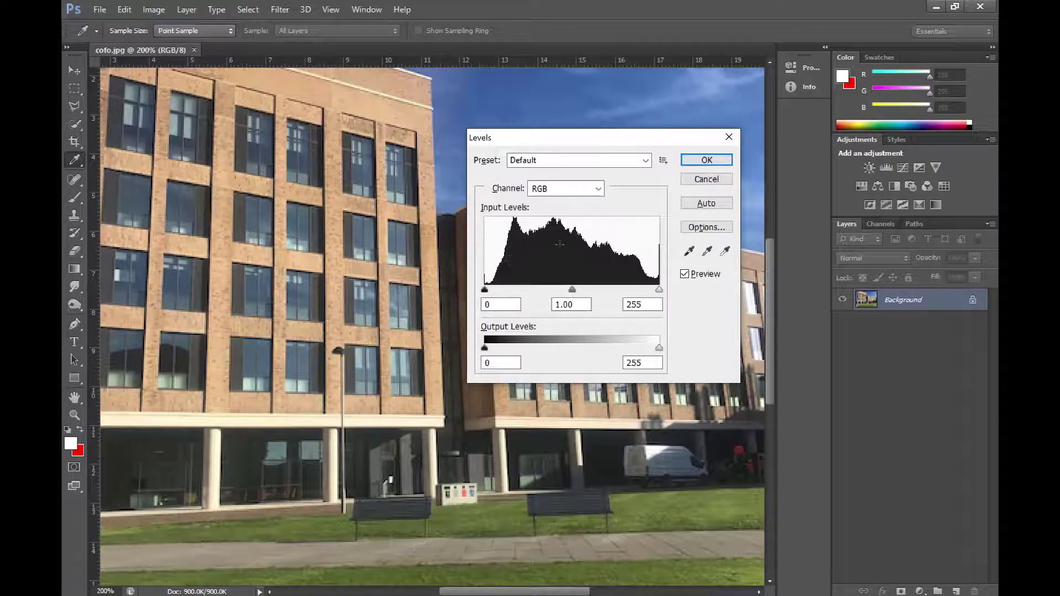
{"action": "left_click", "coordinate": [706, 180]}
{"action": "left_click", "coordinate": [157, 11]}
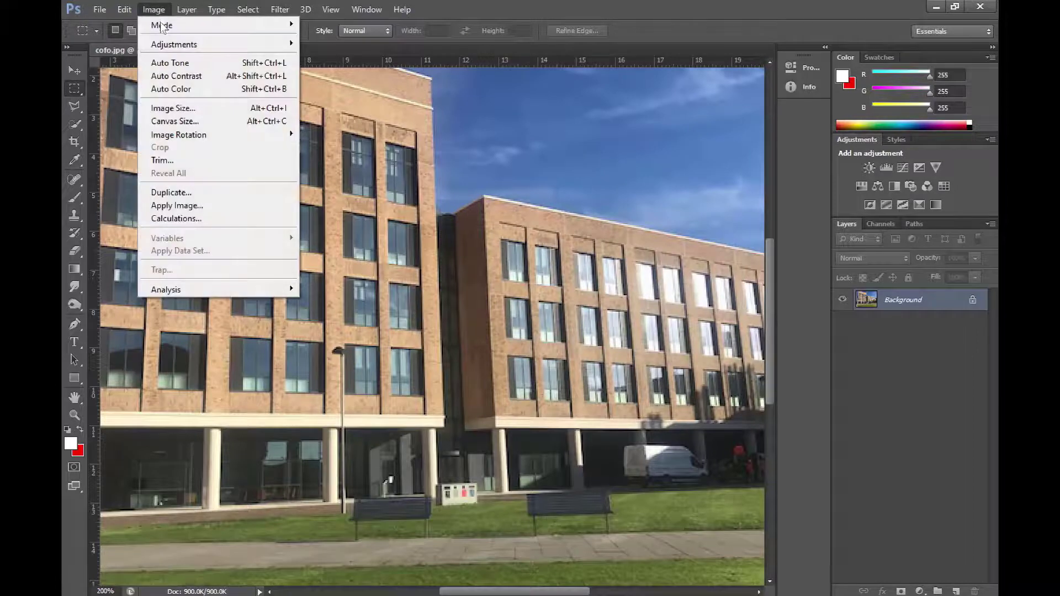
{"action": "mouse_move", "coordinate": [174, 45]}
{"action": "left_click", "coordinate": [348, 41]}
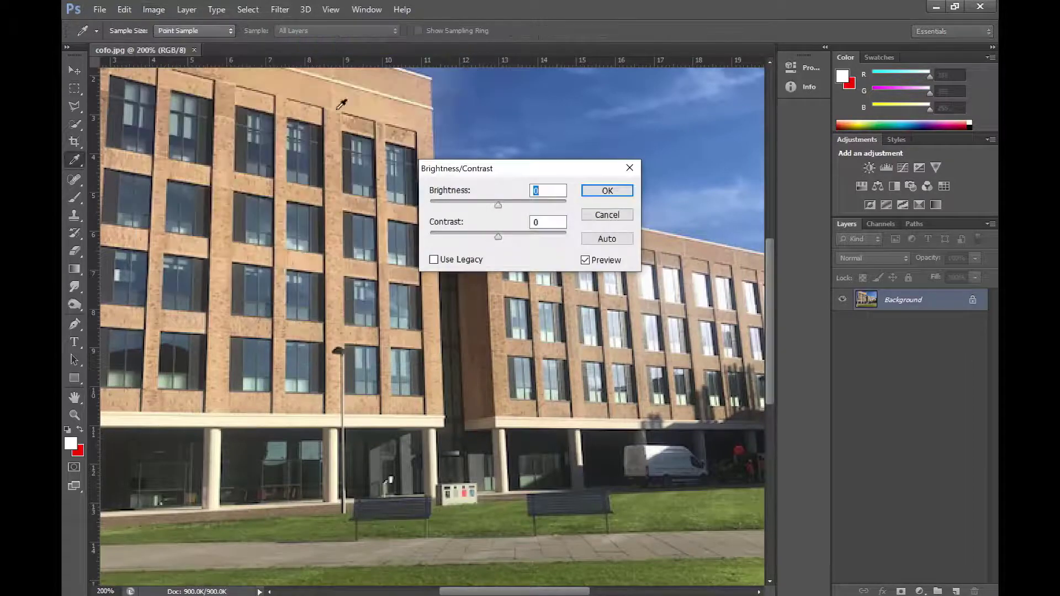
{"action": "left_click_drag", "start_coordinate": [499, 205], "coordinate": [441, 208]}
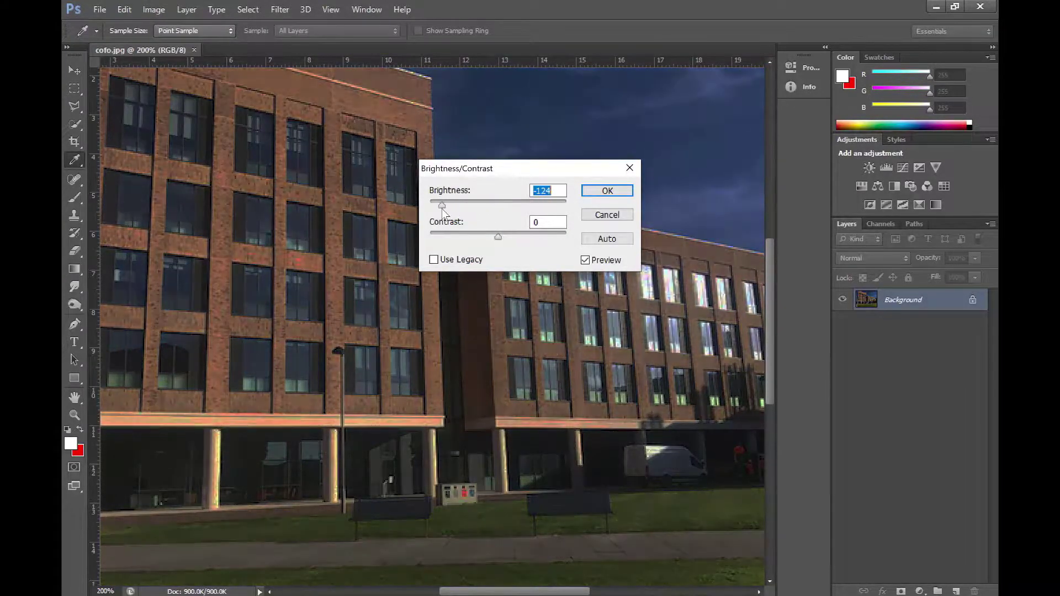
{"action": "left_click", "coordinate": [593, 190]}
Step: View the darkened photo's compressed Levels histogram and close it unchanged
{"action": "key", "text": "ctrl+l"}
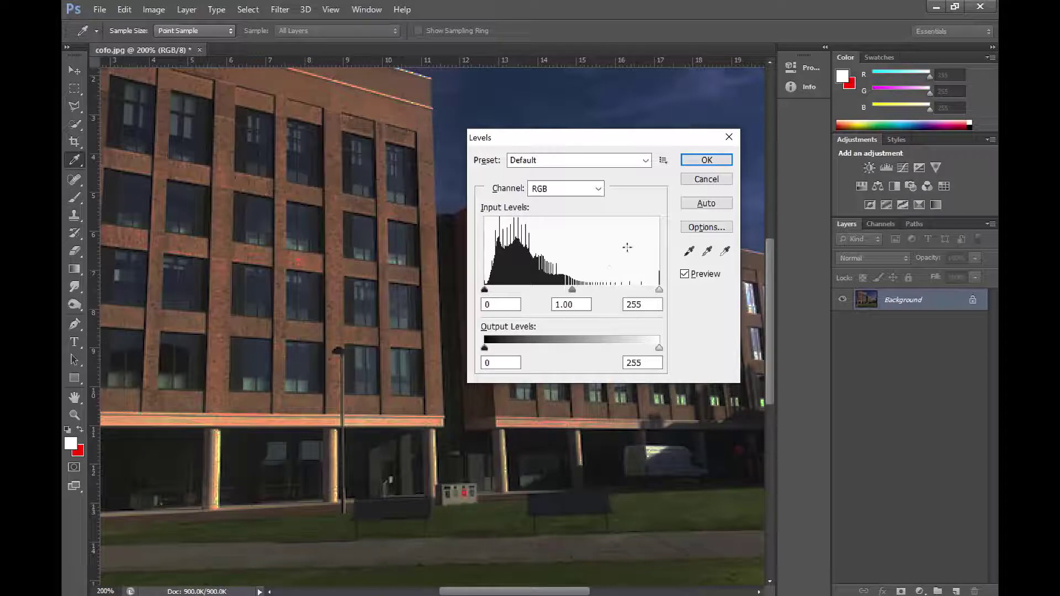
{"action": "left_click", "coordinate": [697, 183]}
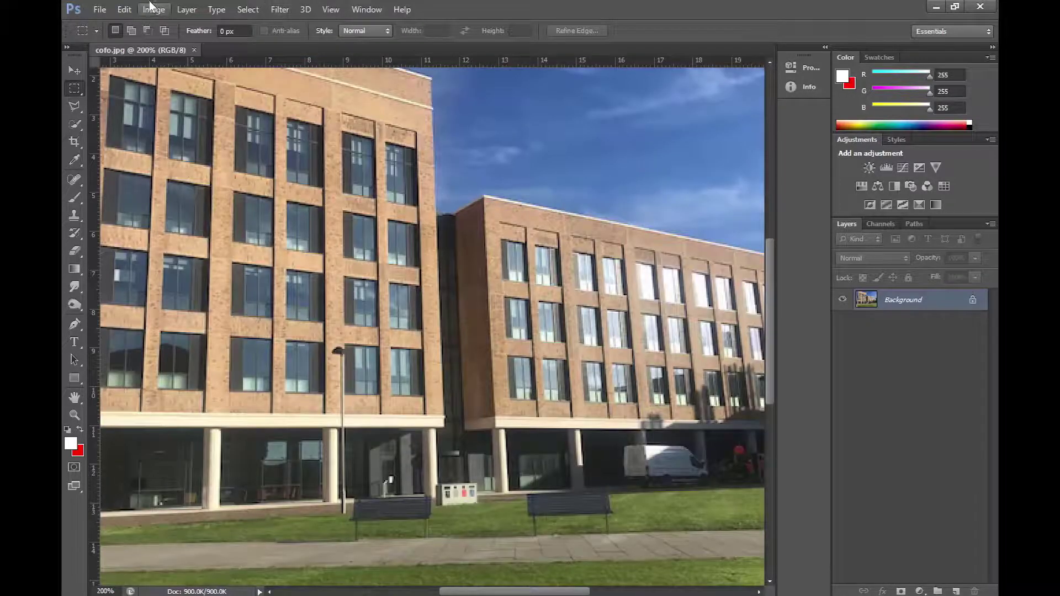
Step: Reduce contrast twice with Brightness/Contrast, first to -47, then to -49
{"action": "left_click", "coordinate": [150, 7]}
{"action": "mouse_move", "coordinate": [251, 49]}
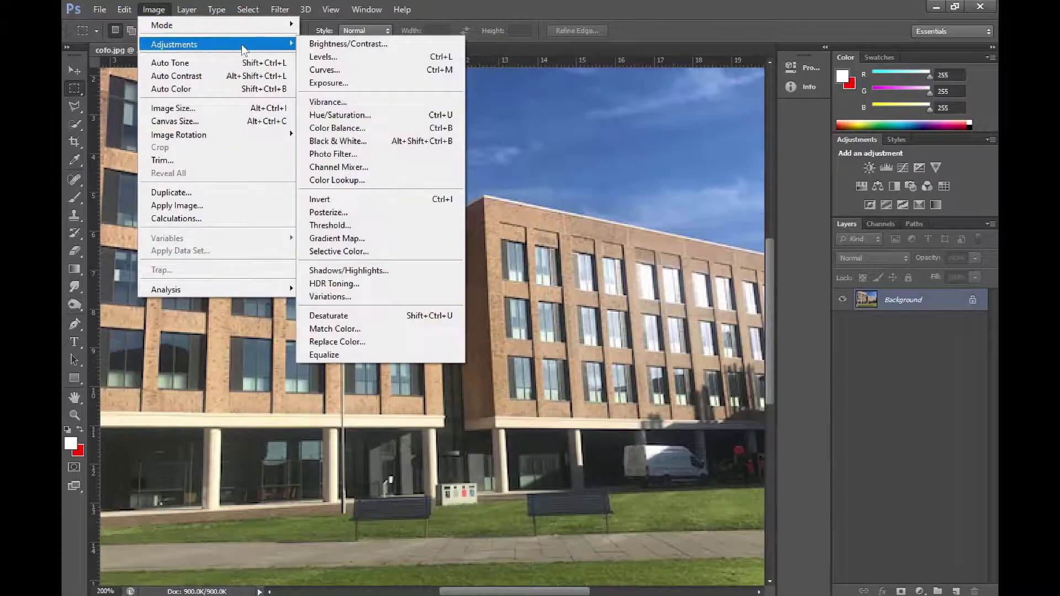
{"action": "left_click", "coordinate": [311, 47]}
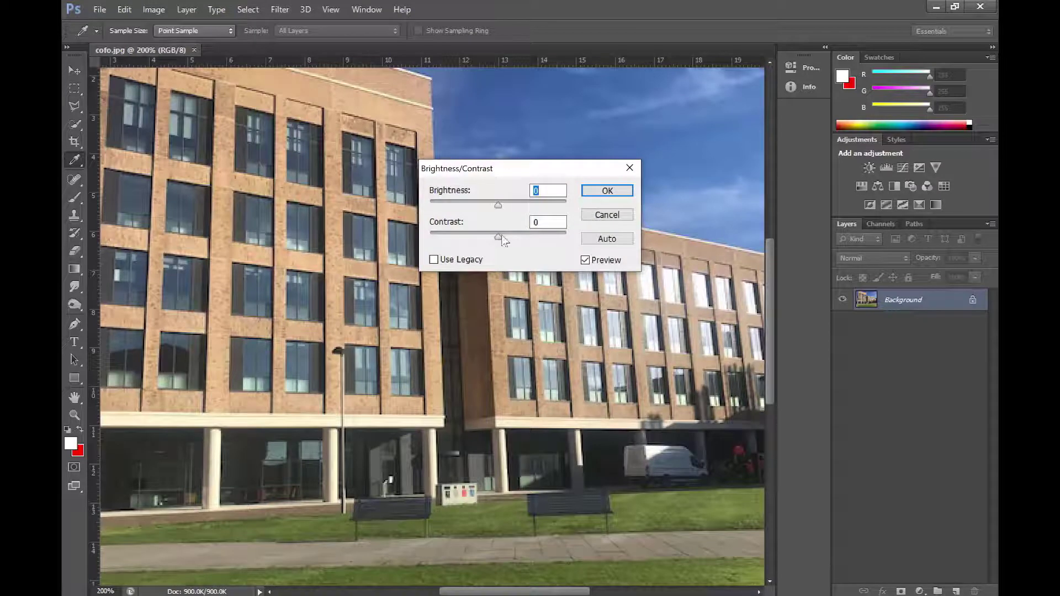
{"action": "left_click_drag", "start_coordinate": [499, 236], "coordinate": [434, 236]}
{"action": "left_click", "coordinate": [608, 191]}
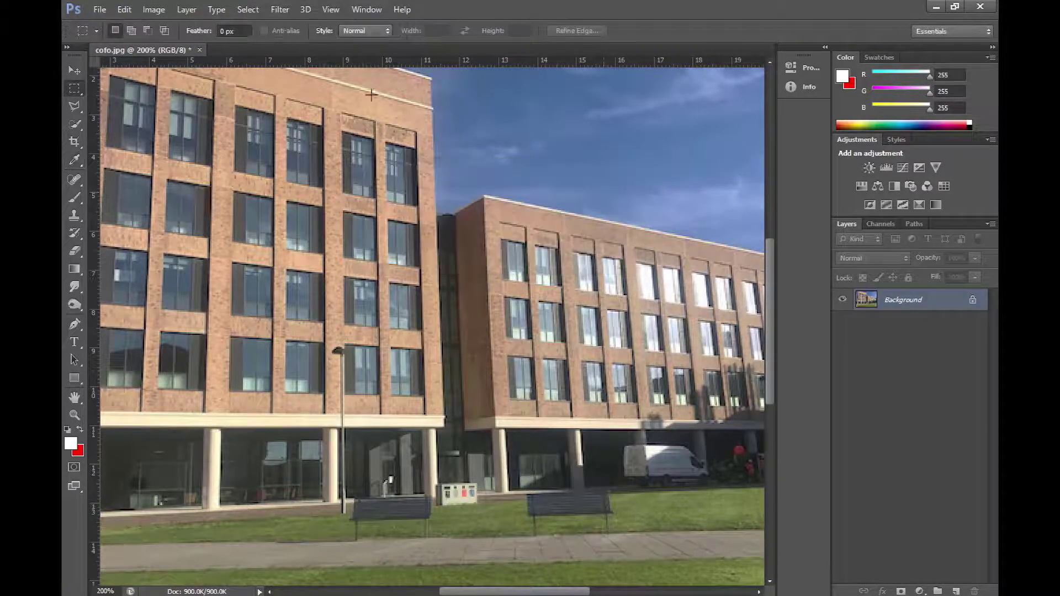
{"action": "left_click", "coordinate": [154, 9]}
{"action": "mouse_move", "coordinate": [175, 44]}
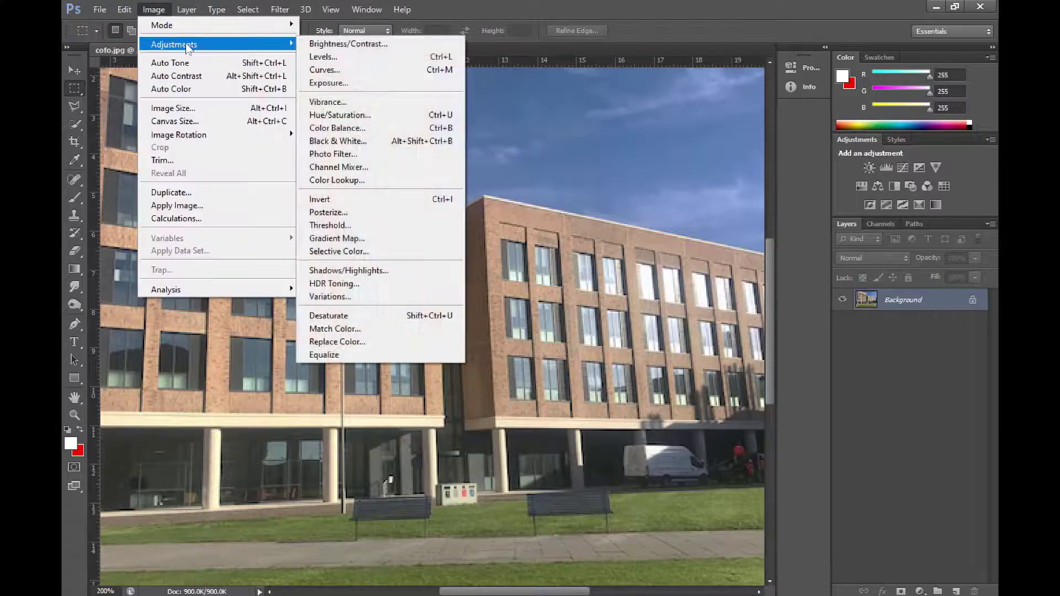
{"action": "left_click", "coordinate": [312, 45]}
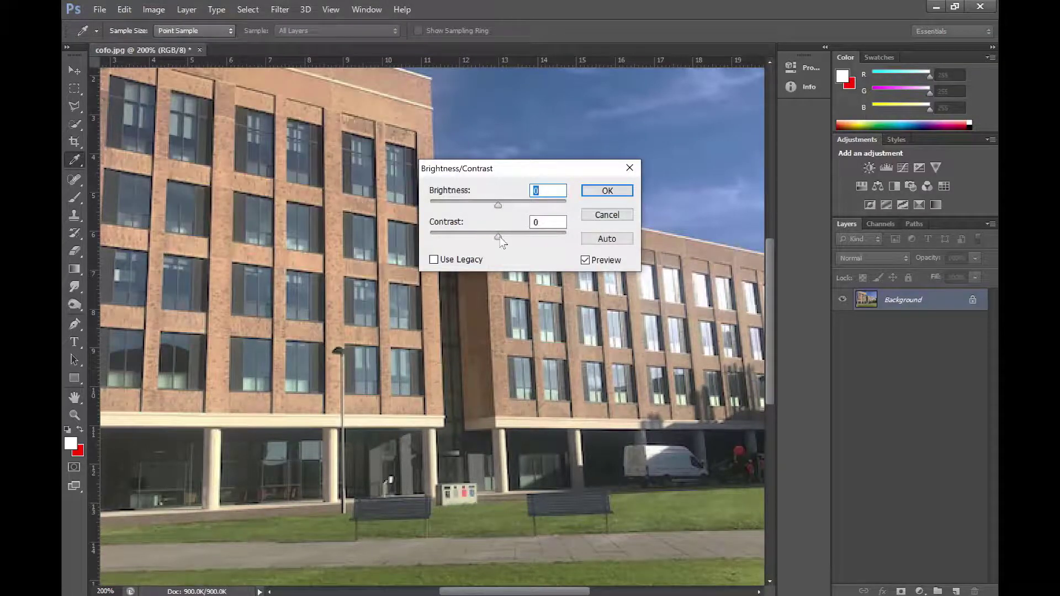
{"action": "left_click_drag", "start_coordinate": [498, 236], "coordinate": [432, 236]}
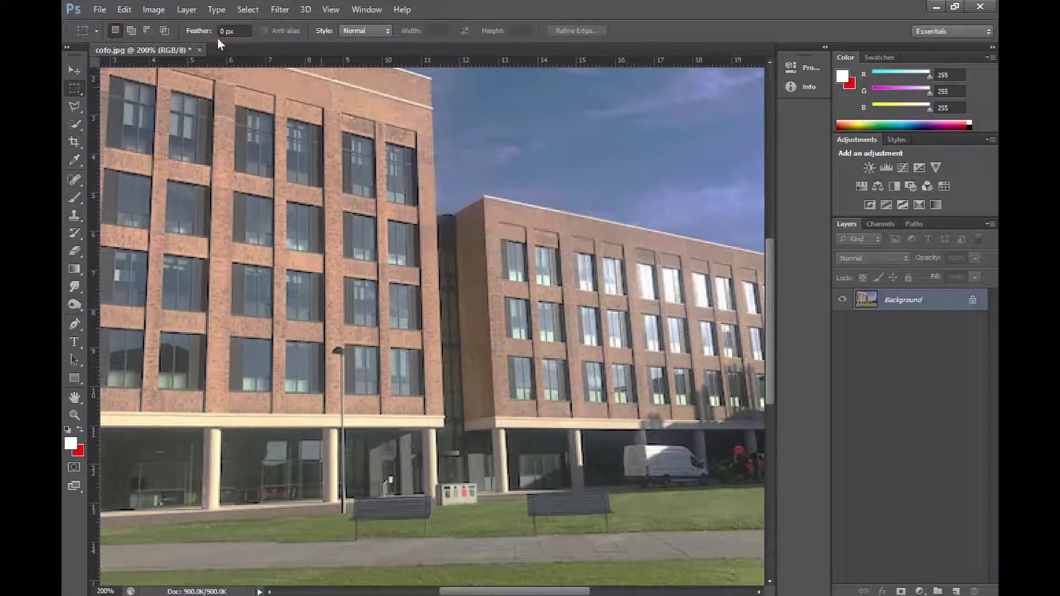
Step: Apply a third contrast cut to -50, then inspect the narrowed Levels histogram
{"action": "left_click", "coordinate": [160, 10]}
{"action": "mouse_move", "coordinate": [185, 49]}
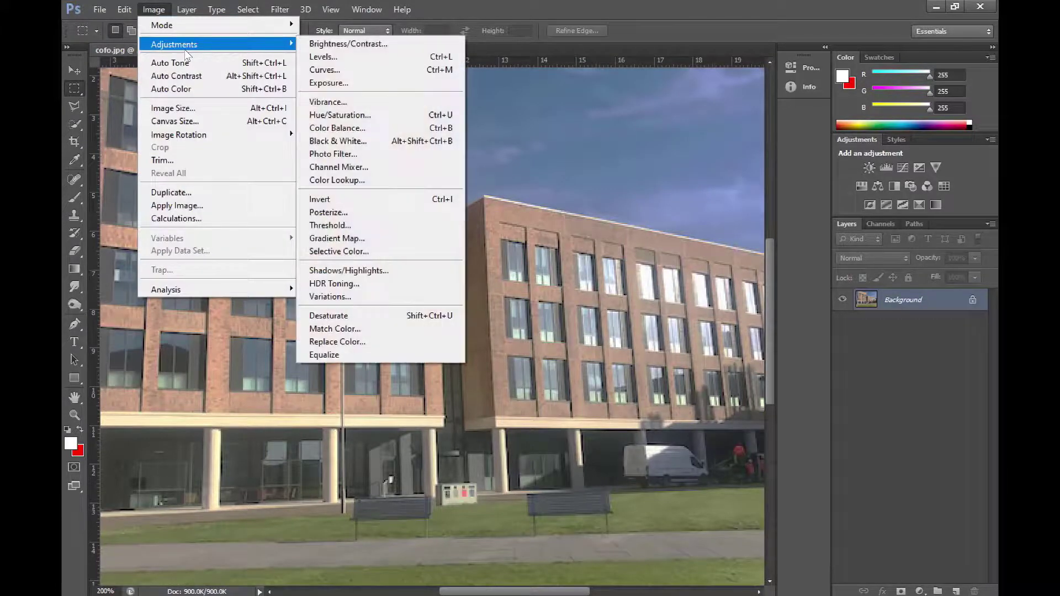
{"action": "left_click", "coordinate": [317, 44]}
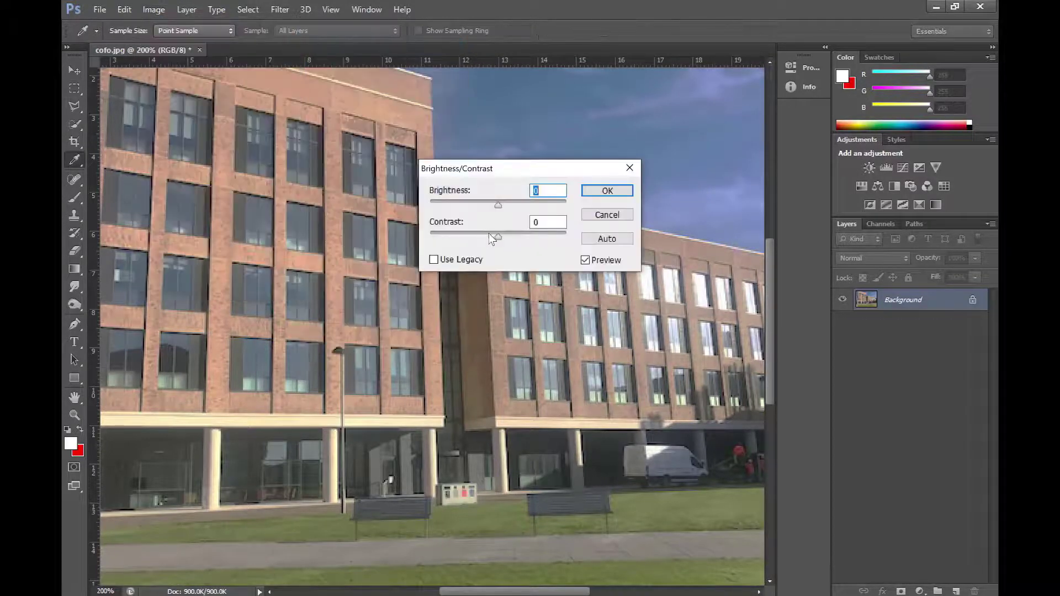
{"action": "left_click_drag", "start_coordinate": [500, 240], "coordinate": [438, 243]}
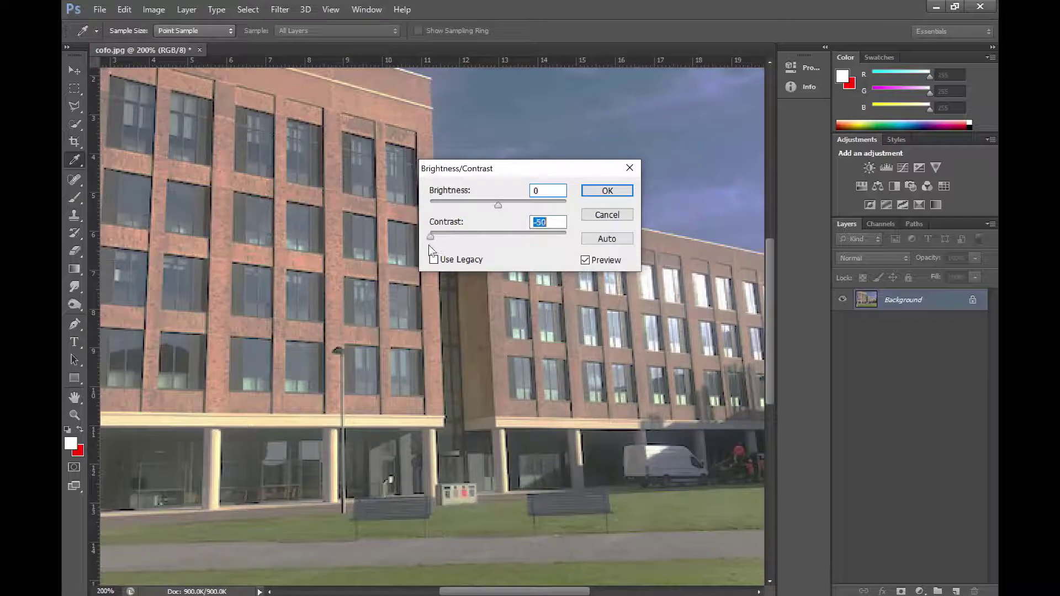
{"action": "left_click", "coordinate": [606, 192]}
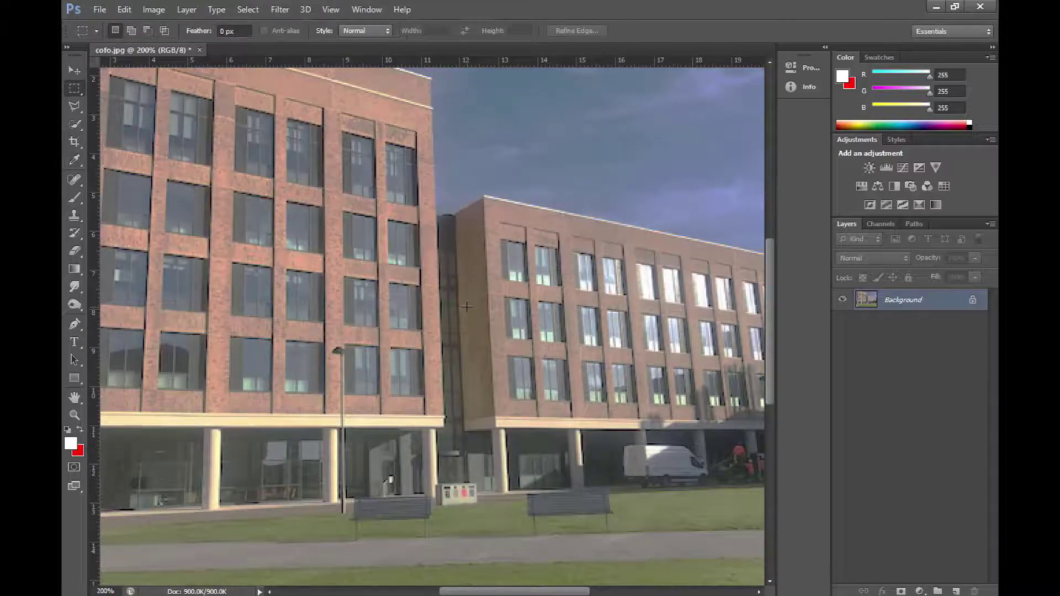
{"action": "key", "text": "ctrl+l"}
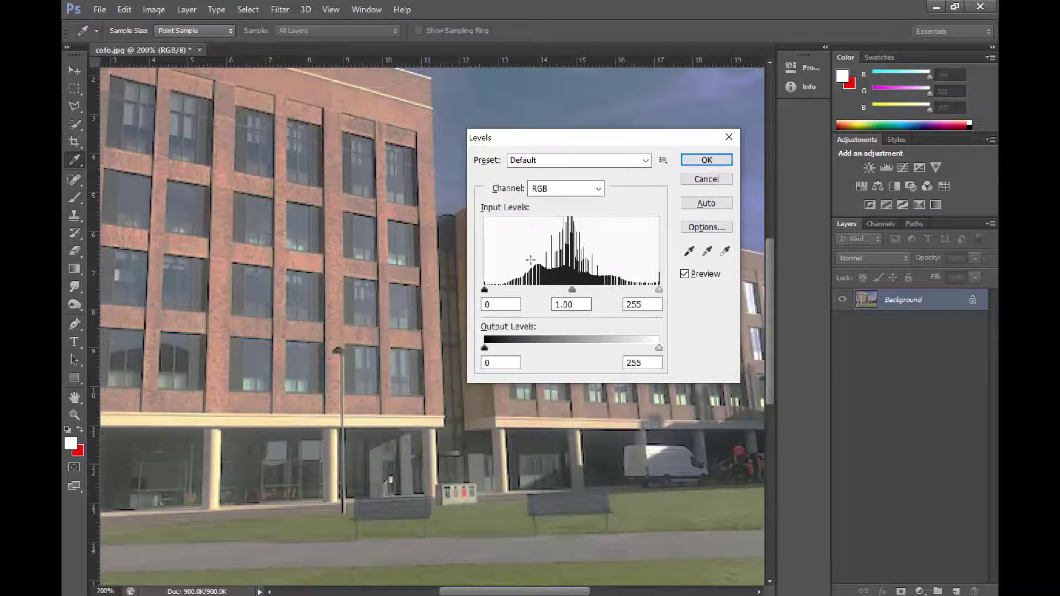
{"action": "left_click", "coordinate": [691, 161]}
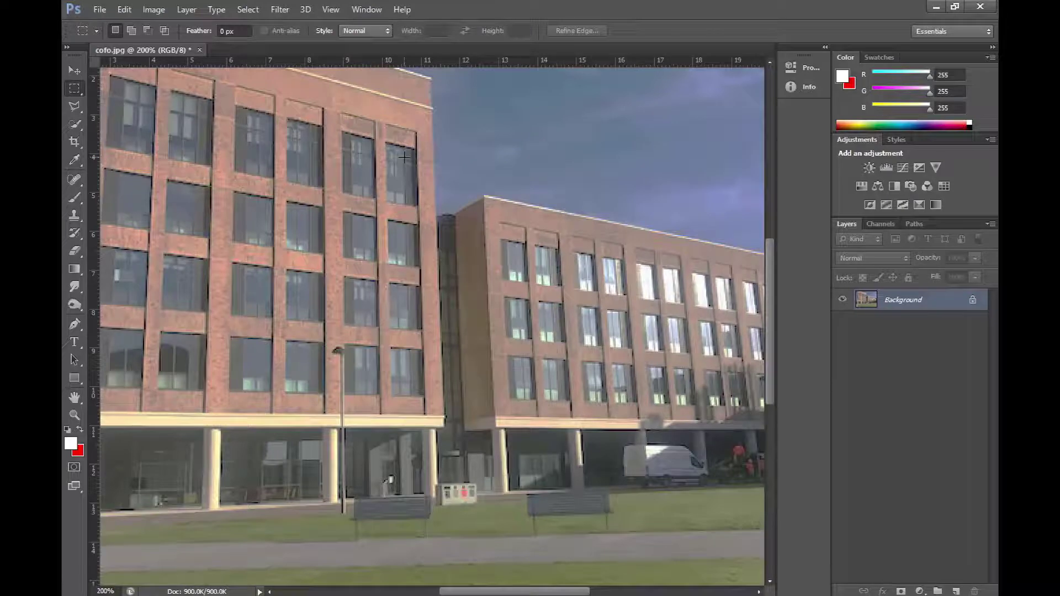
Step: Apply Image > Adjustments > Equalize to the low-contrast photo
{"action": "left_click", "coordinate": [150, 10]}
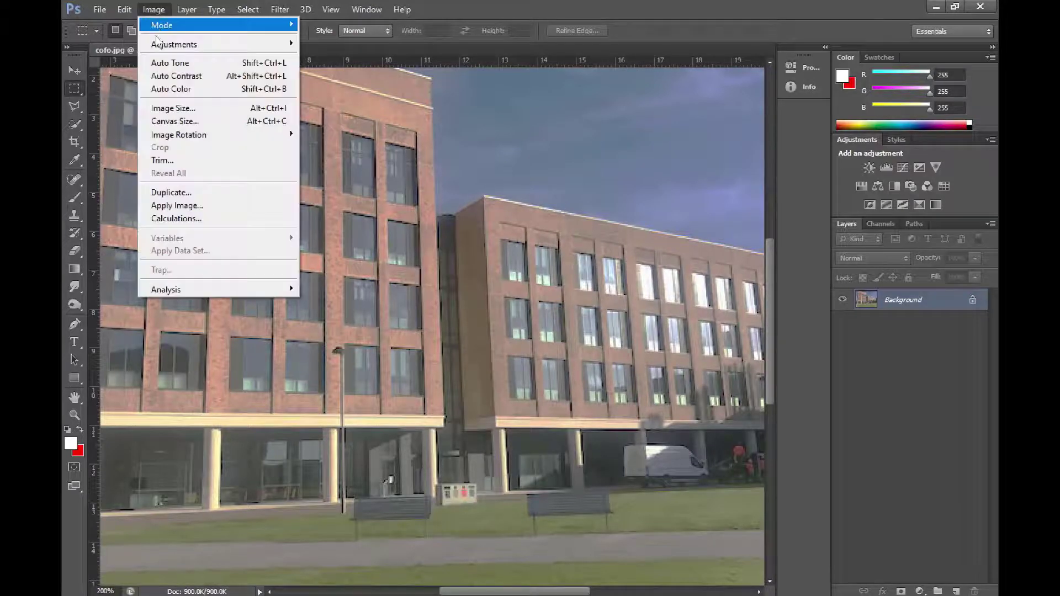
{"action": "mouse_move", "coordinate": [155, 45]}
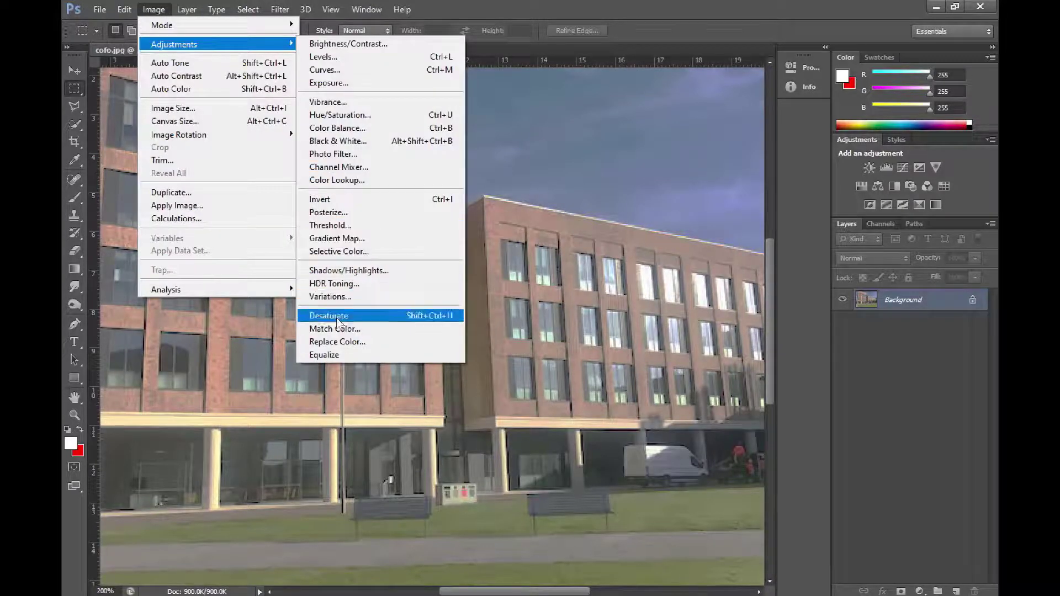
{"action": "left_click", "coordinate": [331, 355]}
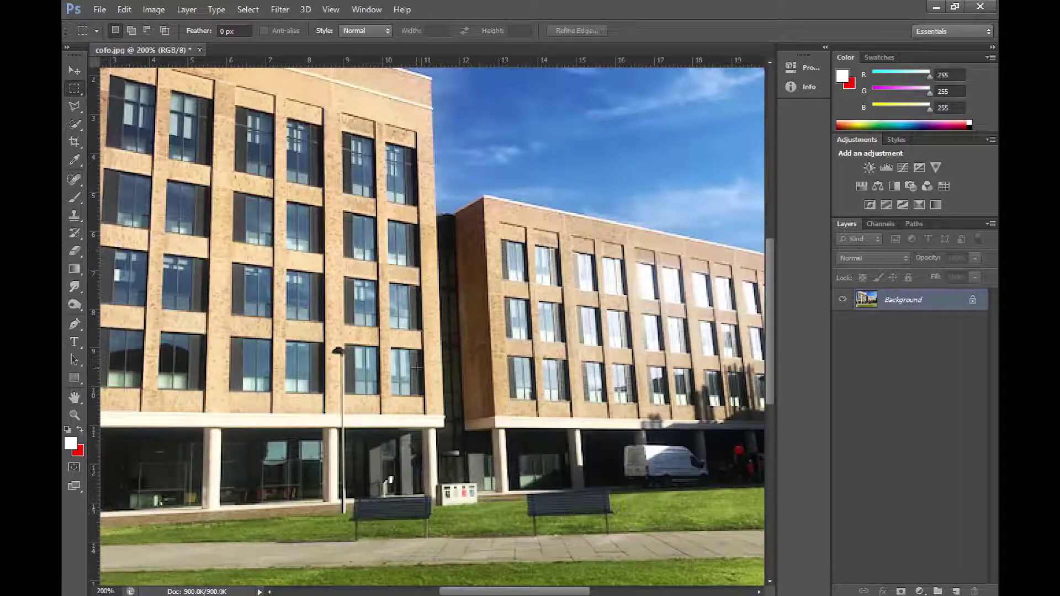
Step: Check the equalized Levels histogram, cancel it, and undo back to the saved state
{"action": "key", "text": "ctrl+l"}
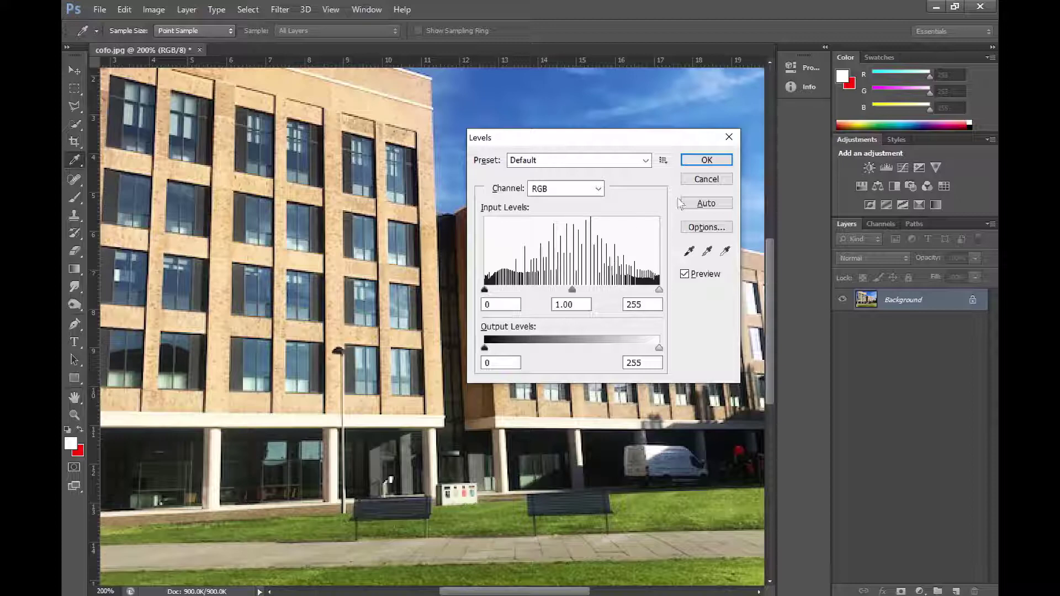
{"action": "left_click", "coordinate": [706, 179]}
{"action": "key", "text": "m"}
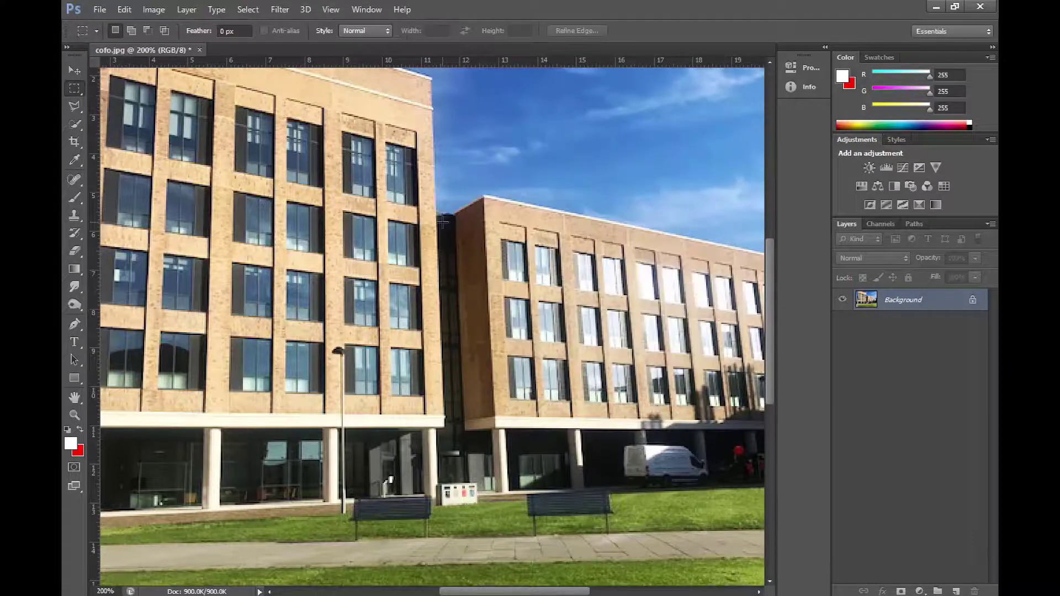
{"action": "key", "text": "ctrl+z"}
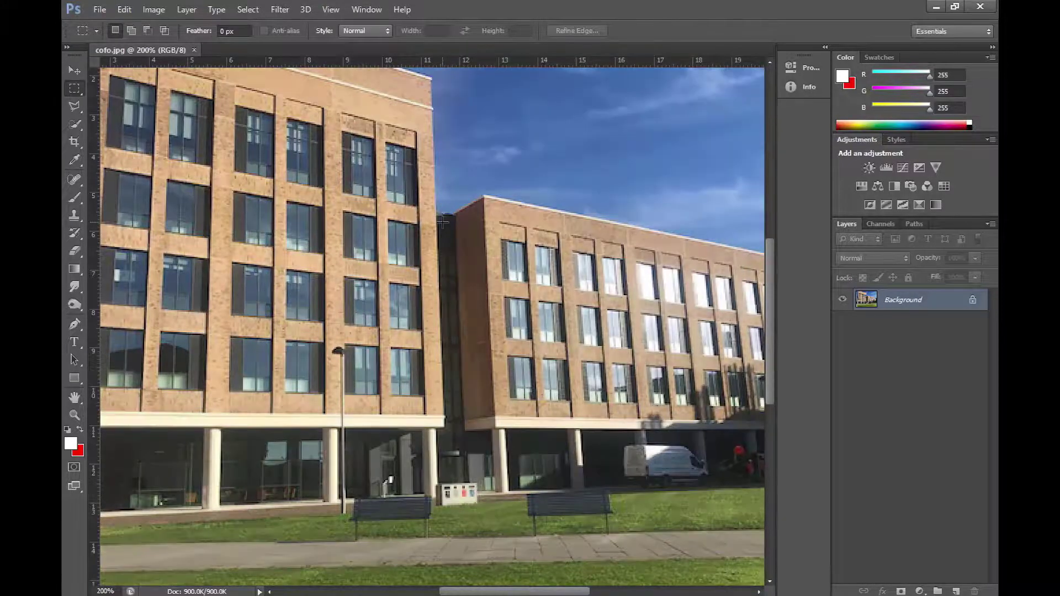
Step: Open Posterize and drag its Levels slider up from 4 to 28
{"action": "left_click", "coordinate": [153, 13]}
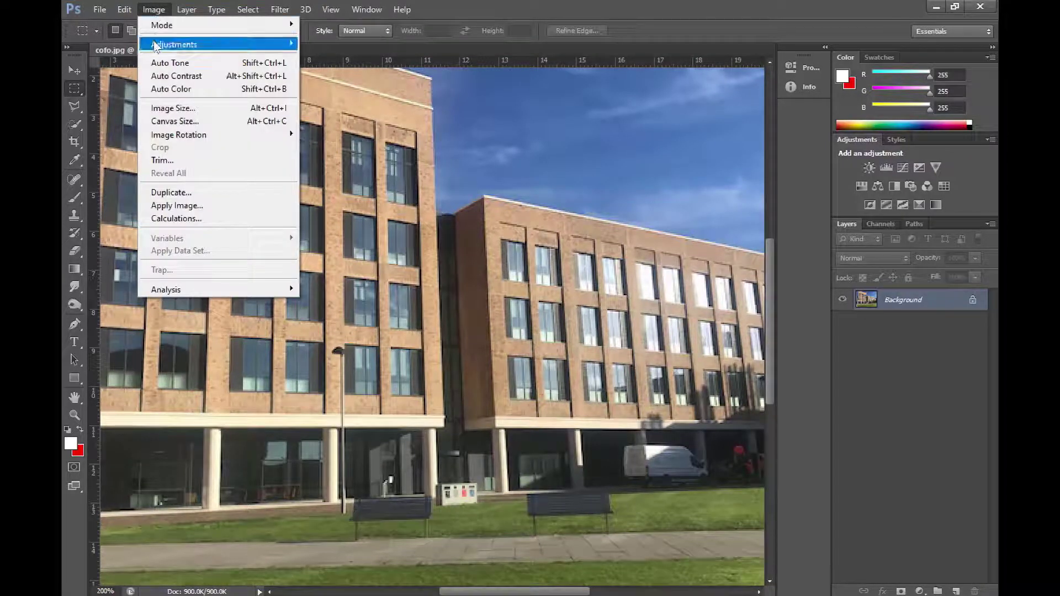
{"action": "mouse_move", "coordinate": [172, 45]}
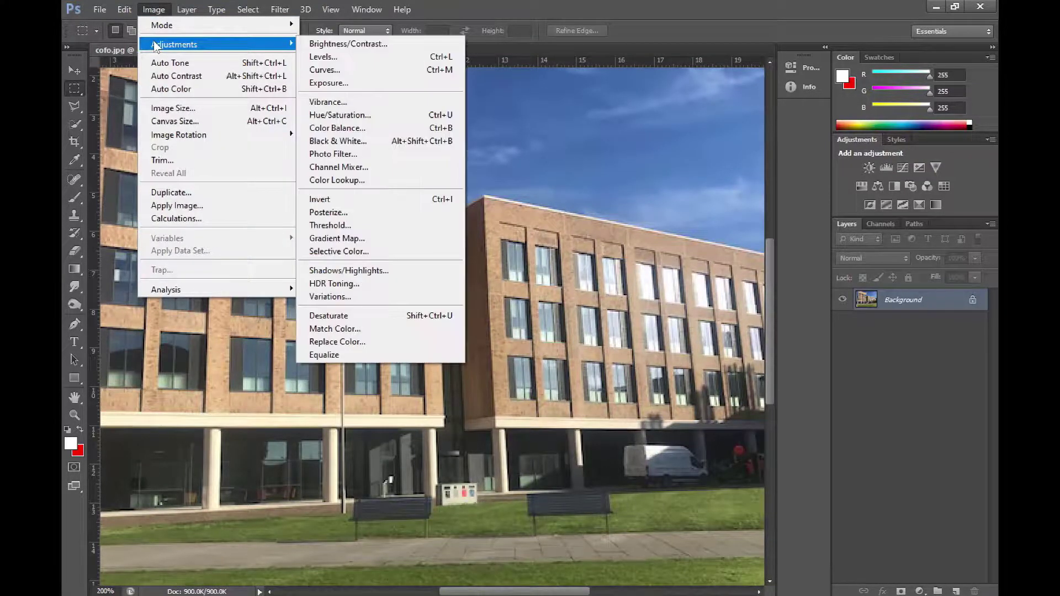
{"action": "left_click", "coordinate": [351, 211]}
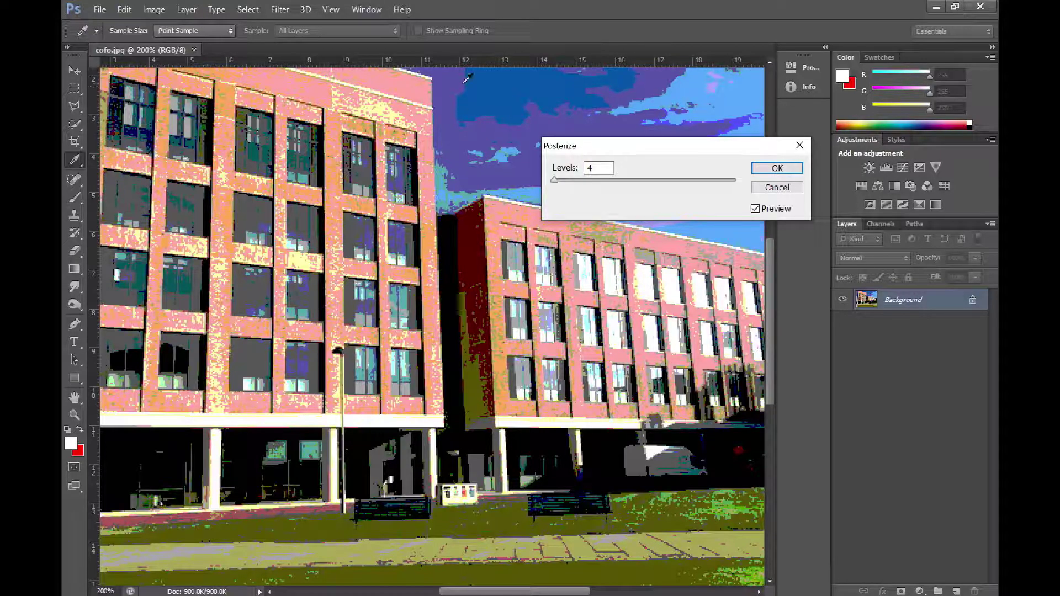
{"action": "left_click", "coordinate": [555, 180]}
{"action": "left_click_drag", "start_coordinate": [555, 180], "coordinate": [569, 181]}
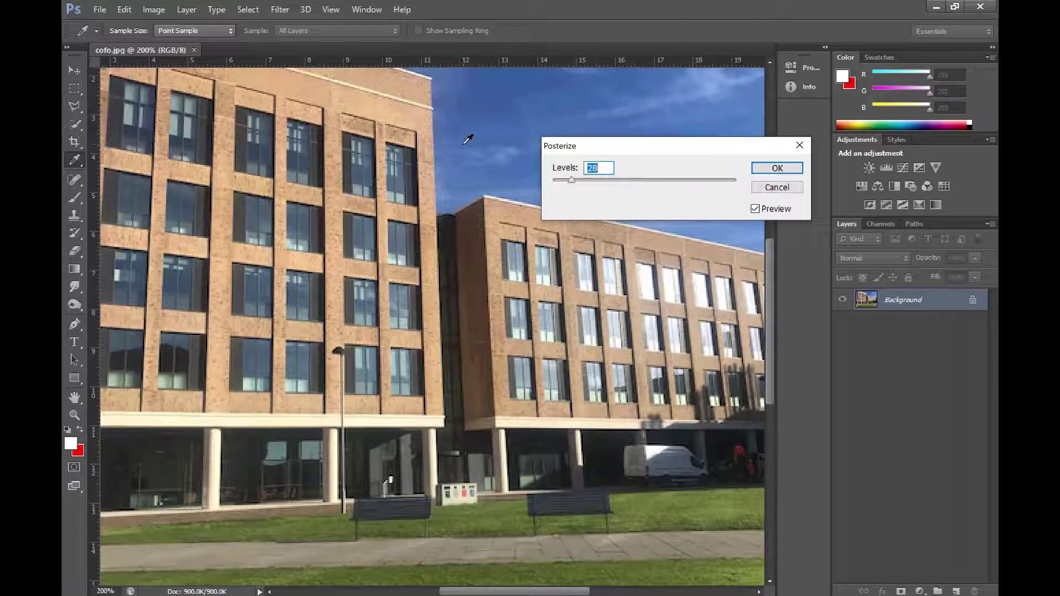
{"action": "left_click", "coordinate": [760, 168]}
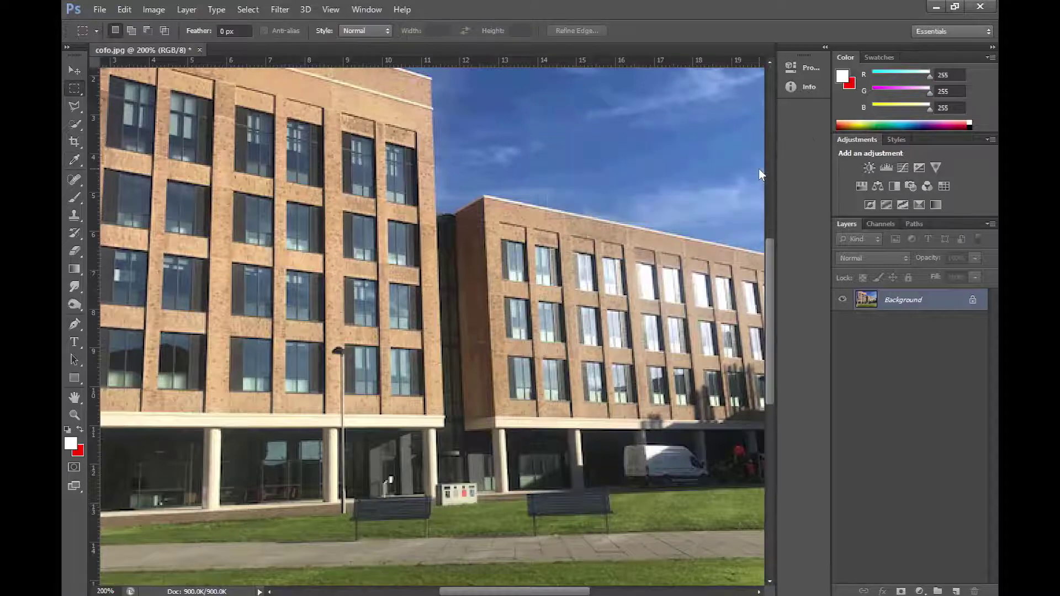
{"action": "key", "text": "ctrl+l"}
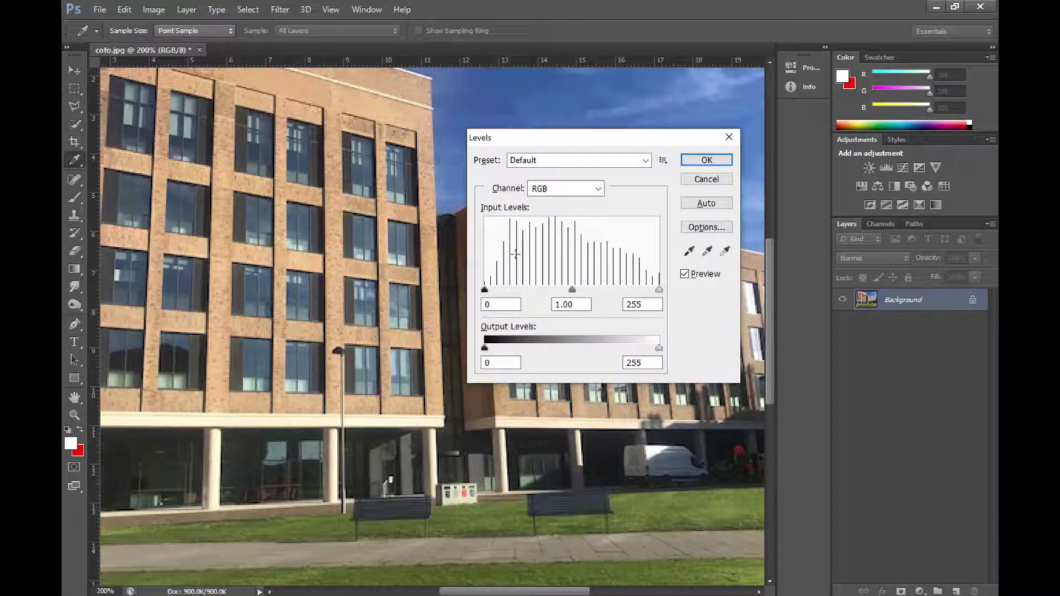
{"action": "left_click", "coordinate": [585, 191]}
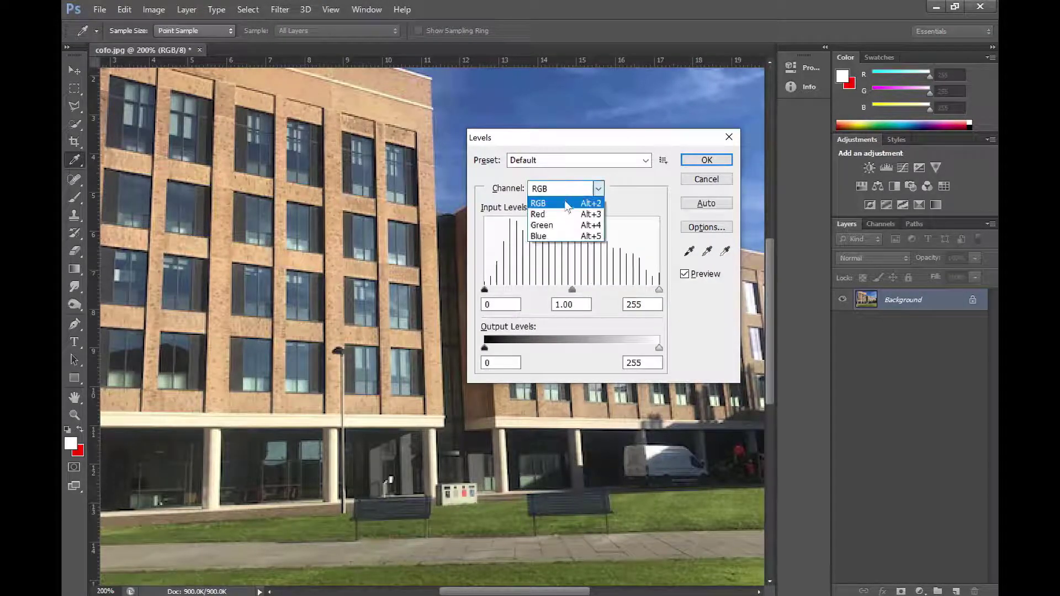
{"action": "left_click", "coordinate": [560, 214]}
{"action": "left_click", "coordinate": [566, 189]}
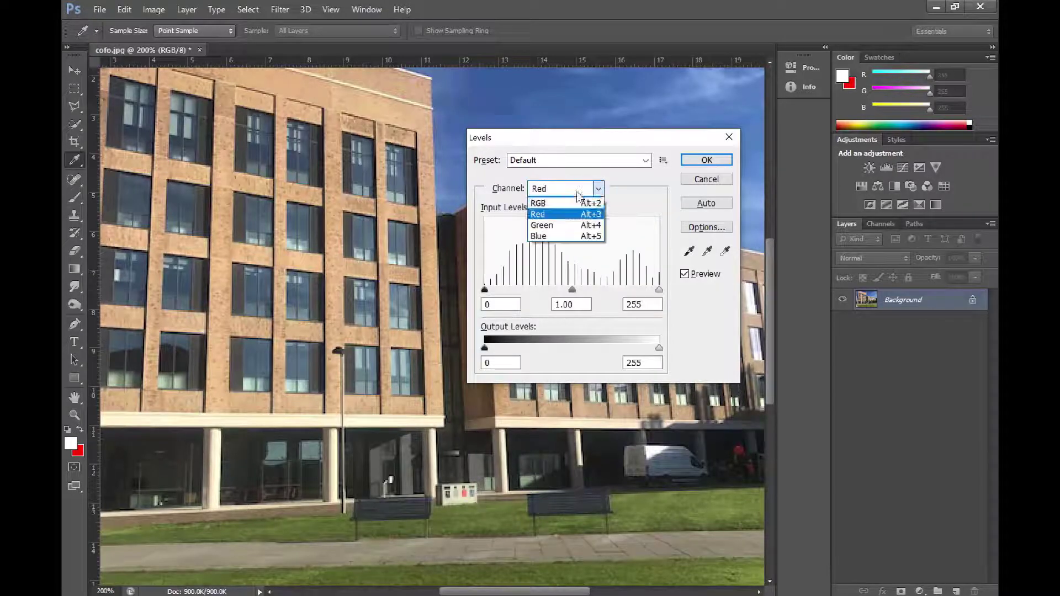
{"action": "left_click", "coordinate": [555, 224]}
{"action": "left_click", "coordinate": [559, 189]}
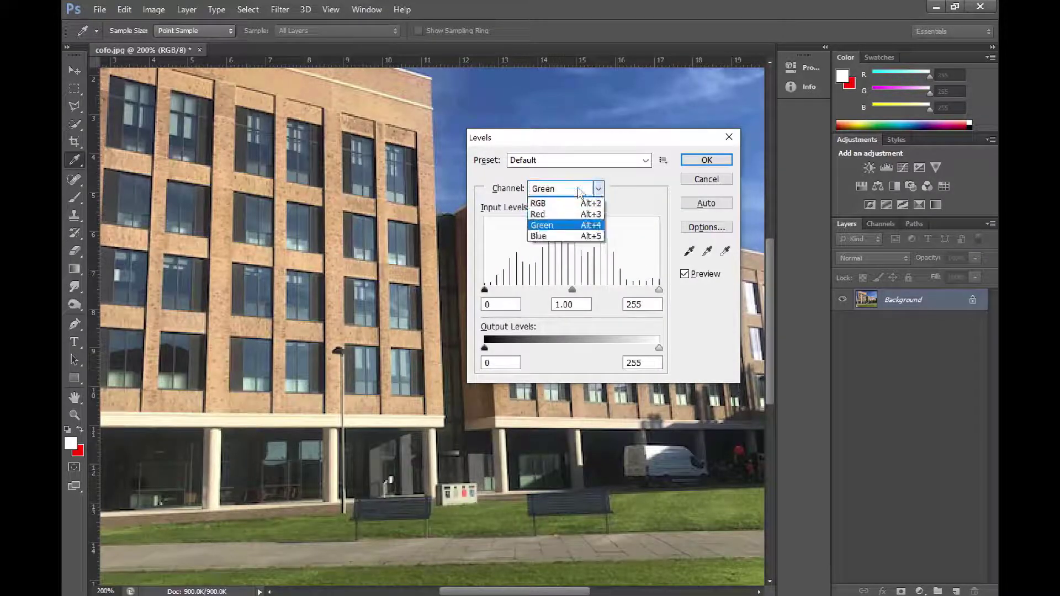
{"action": "left_click", "coordinate": [562, 237]}
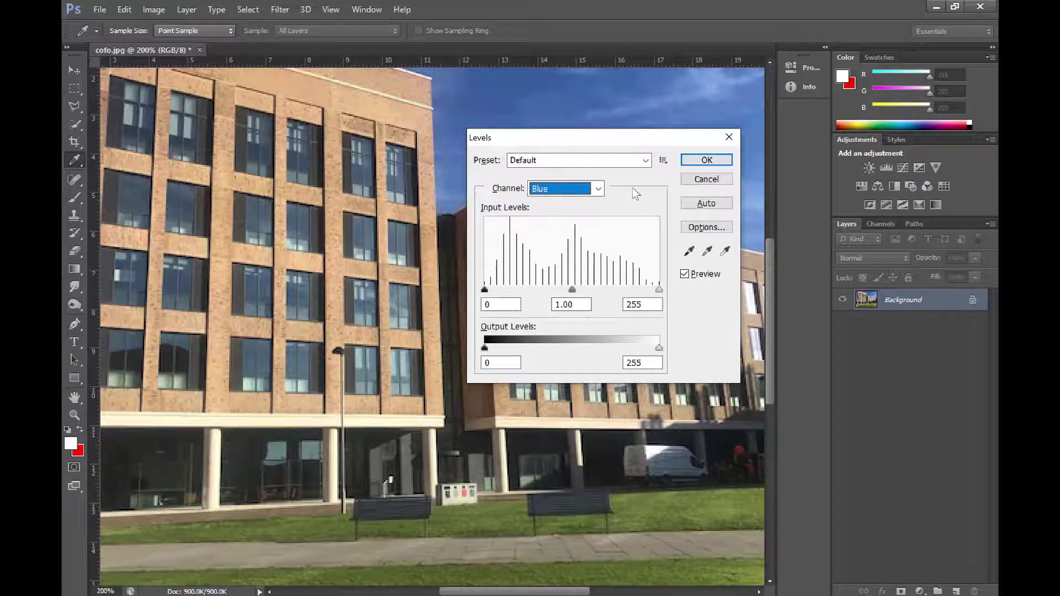
{"action": "left_click", "coordinate": [689, 160]}
{"action": "key", "text": "m"}
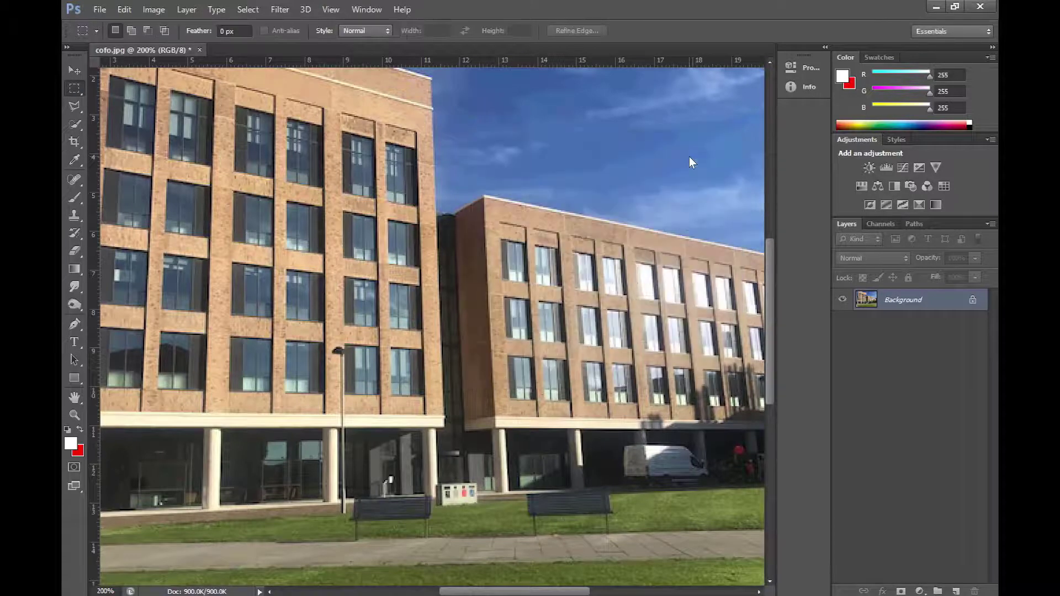
Step: Press Ctrl+S on cofo.jpg, leaving the 28-level posterized photo in place
{"action": "key", "text": "ctrl+s"}
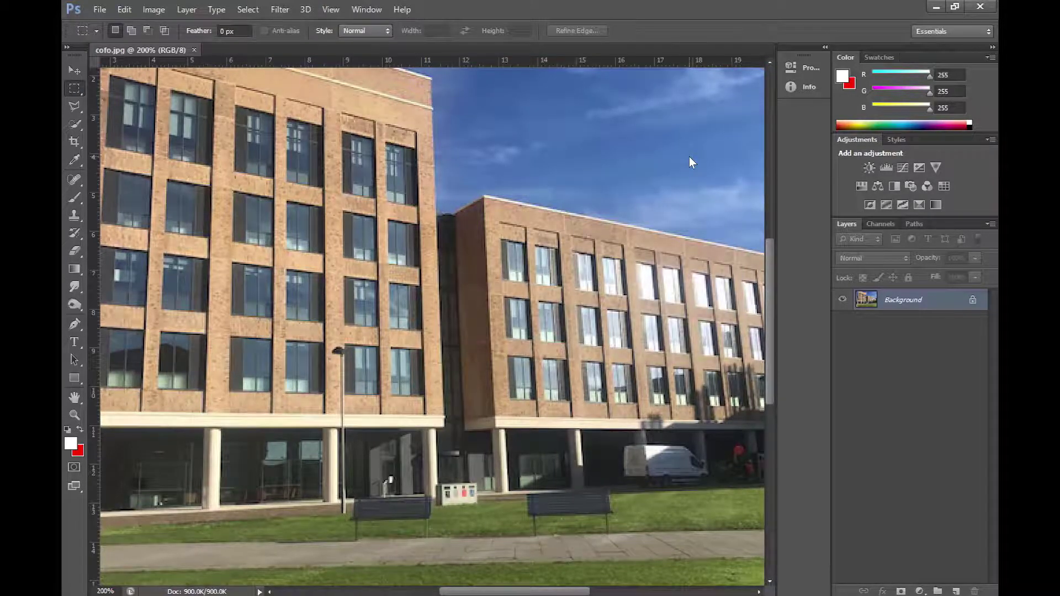